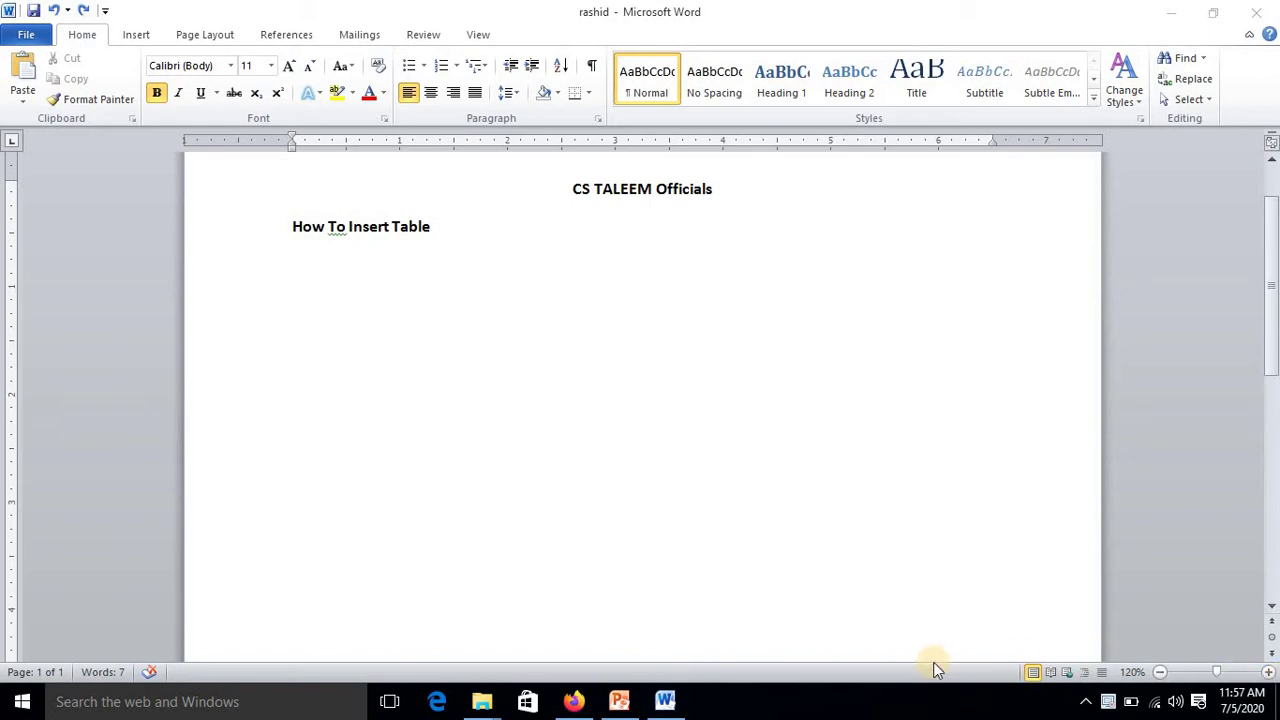
Insert a table with four columns and five rows below the "How To Insert Table" heading
left_click(327, 271)
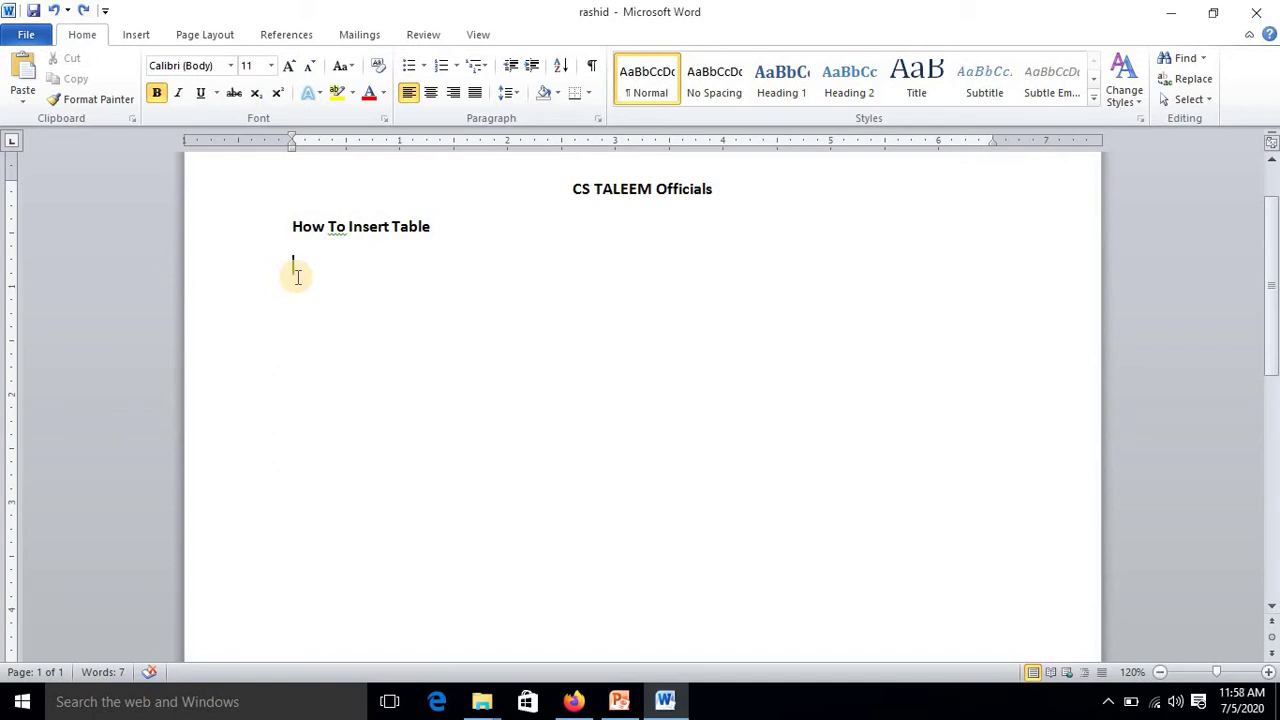
left_click(135, 36)
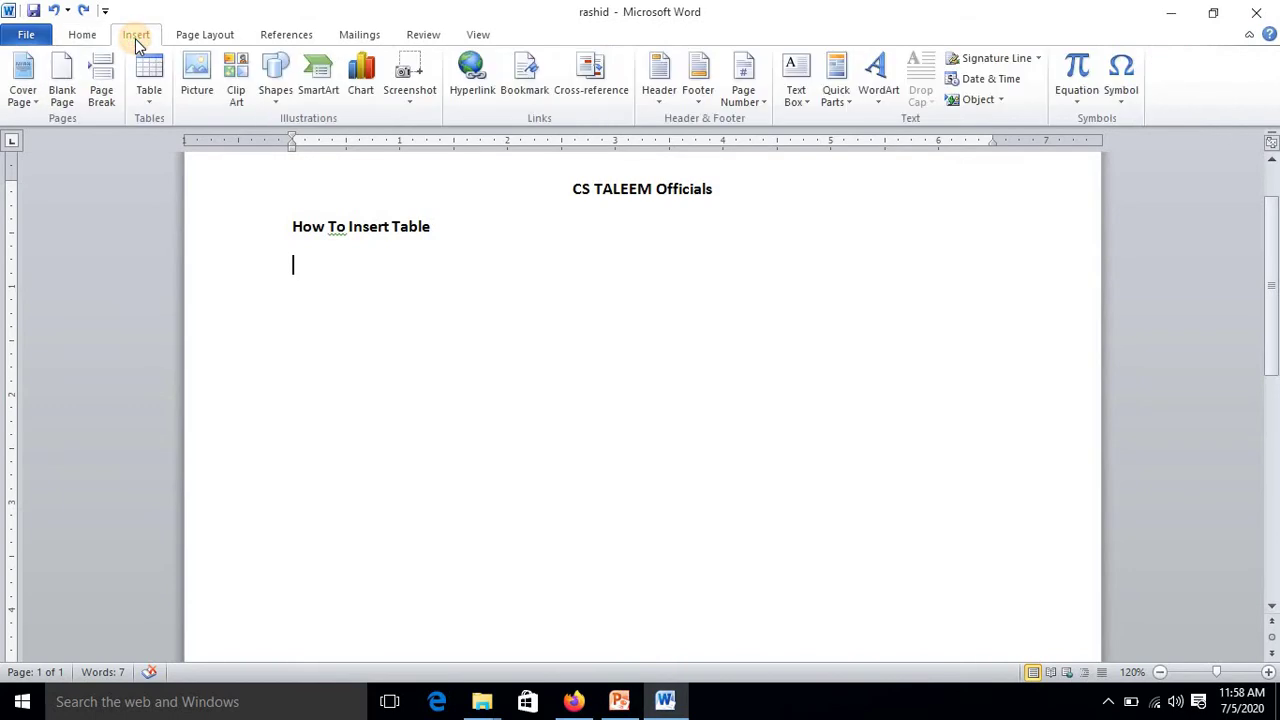
left_click(150, 100)
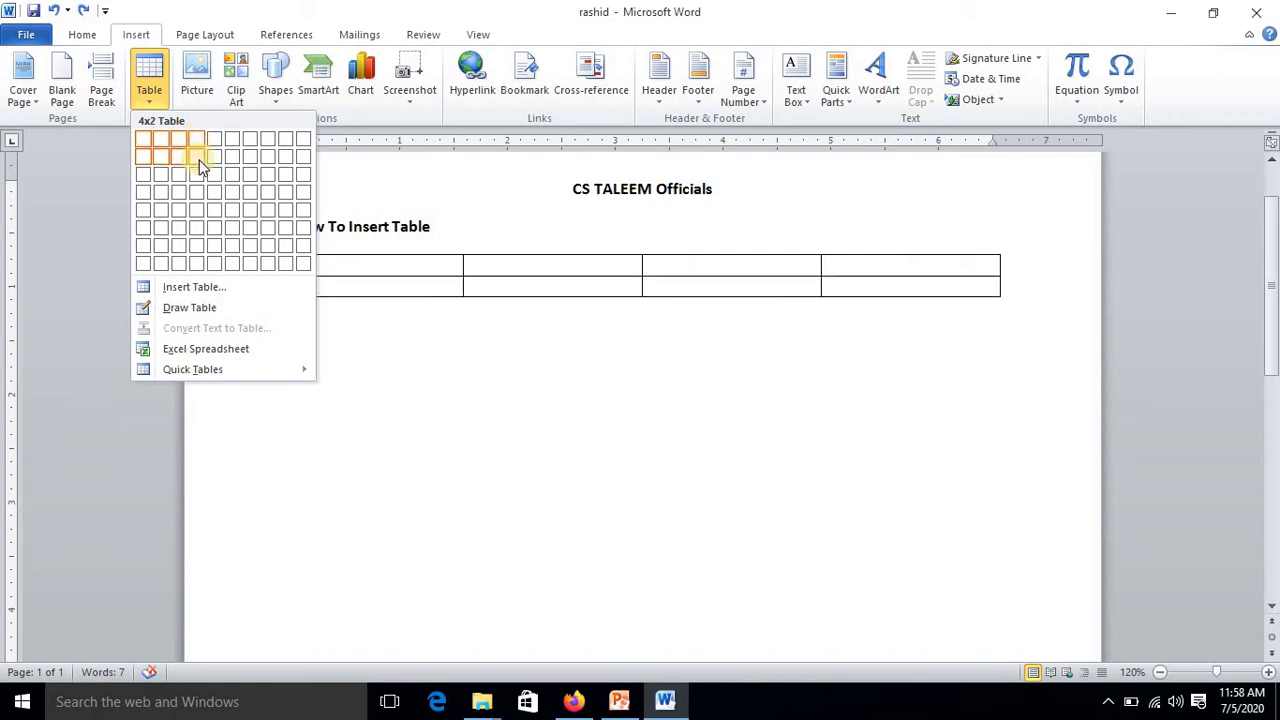
left_click(192, 210)
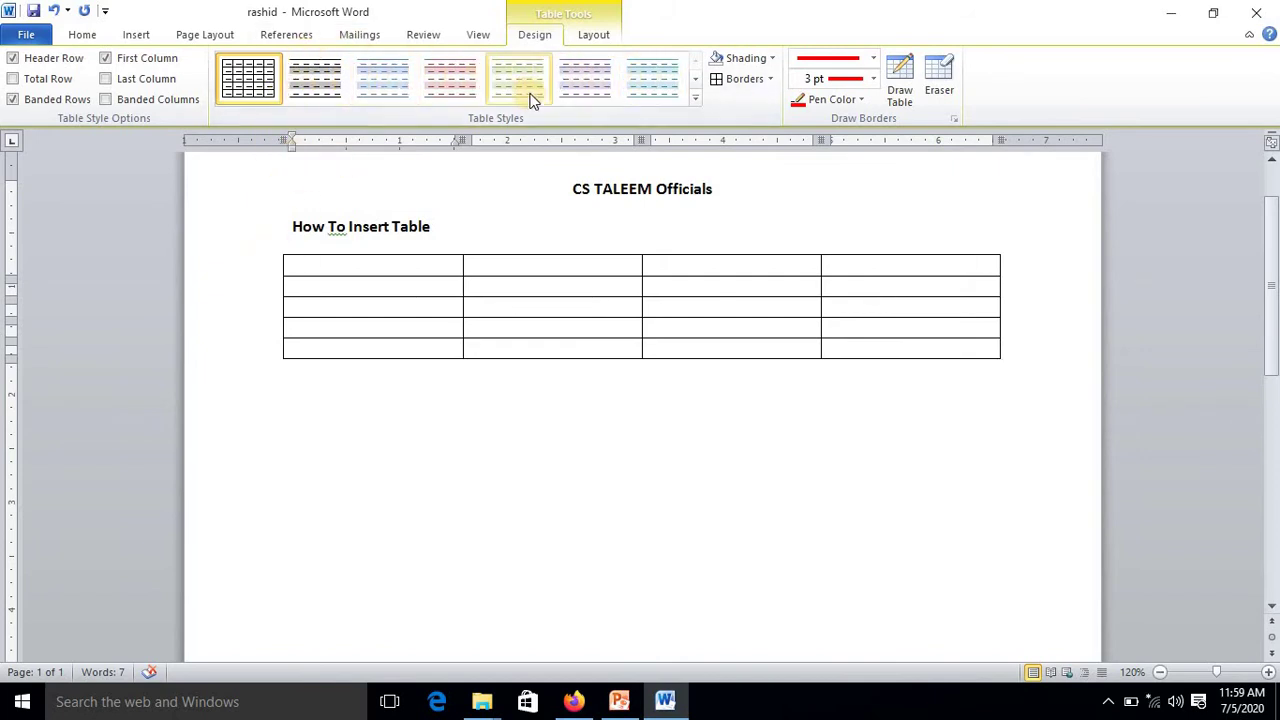
Apply the grey Medium Grid 1 built-in style to the table
left_click(699, 104)
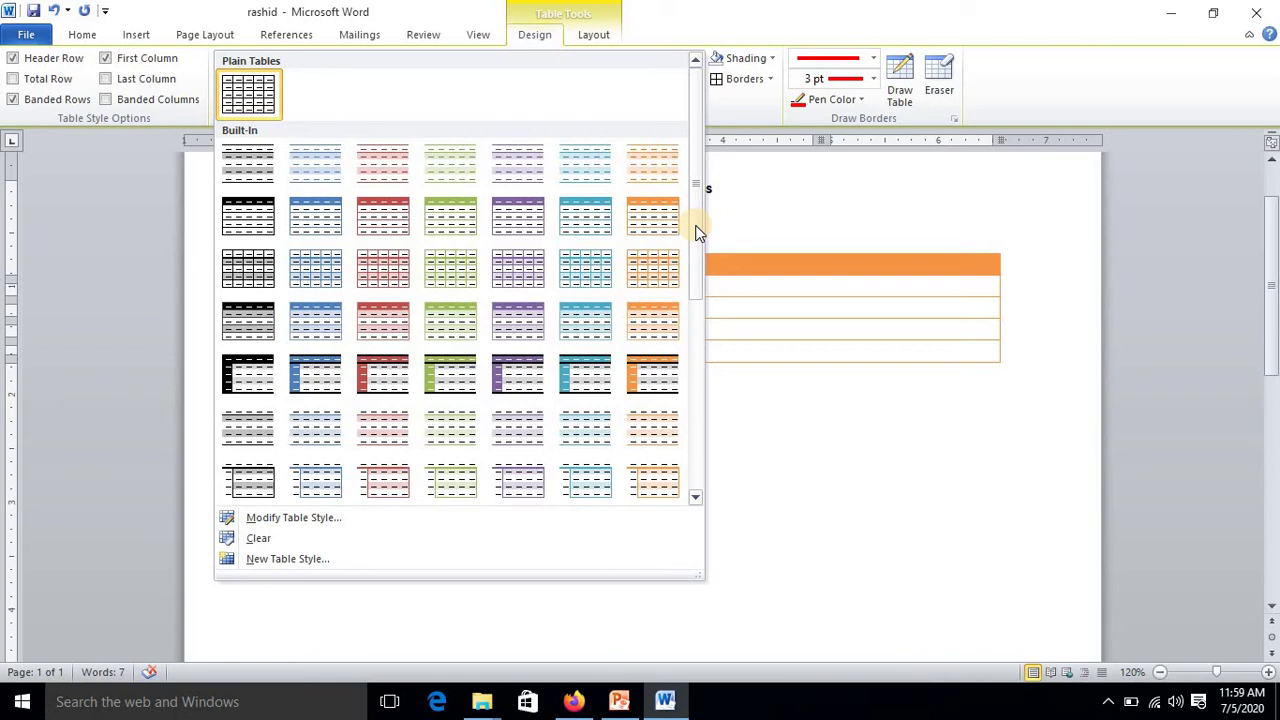
left_click_drag(698, 232, 698, 507)
left_click_drag(691, 402, 694, 356)
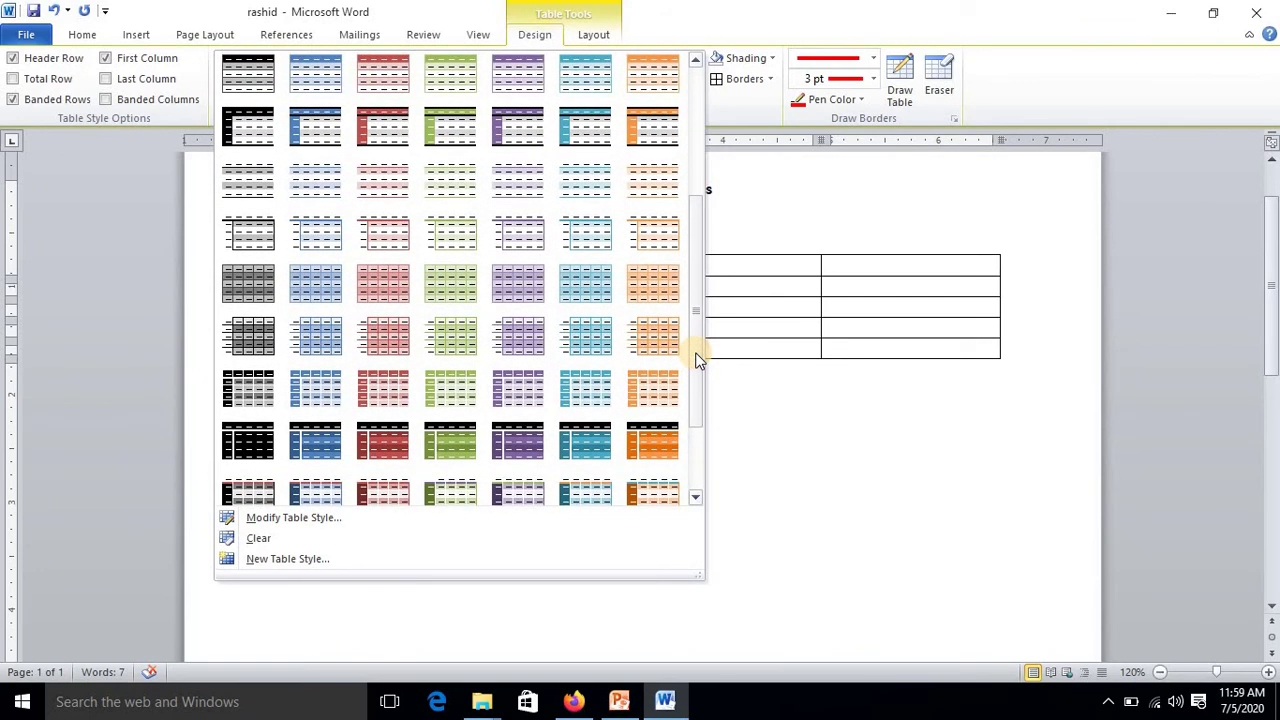
left_click(250, 286)
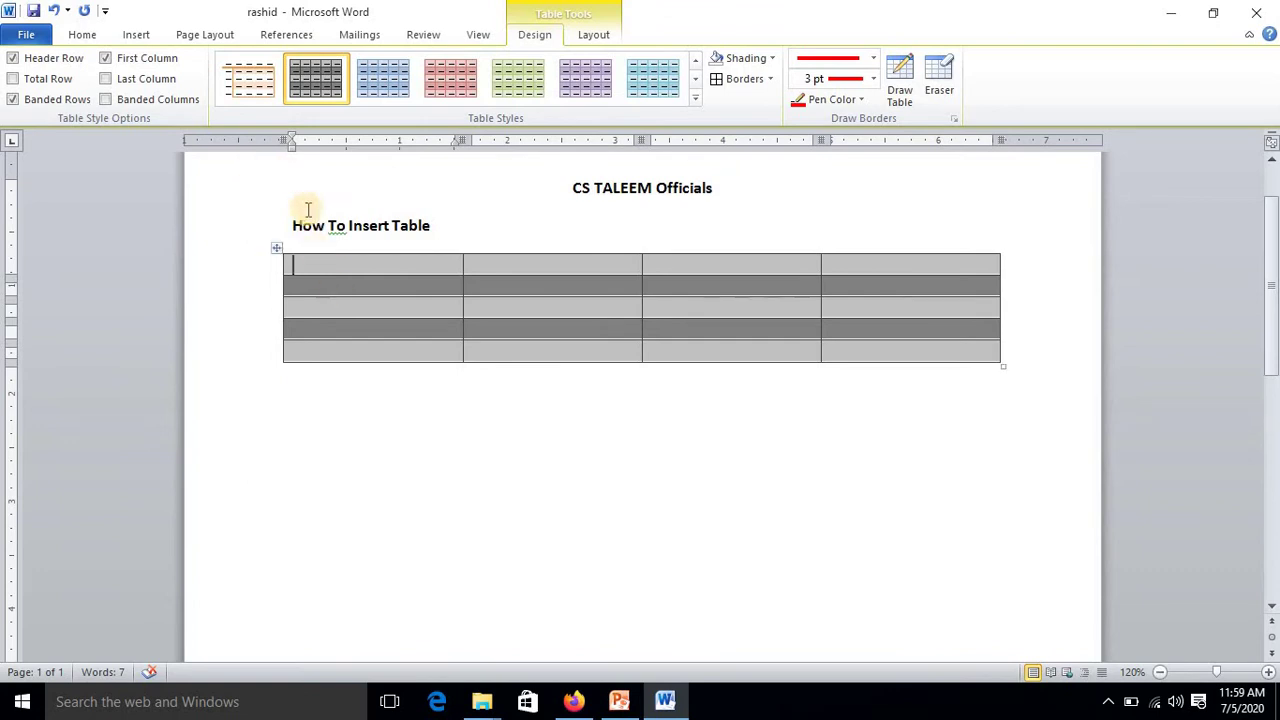
Try the blue, green and purple variants of the table style and apply Medium Grid 1 - Accent 5
left_click(381, 78)
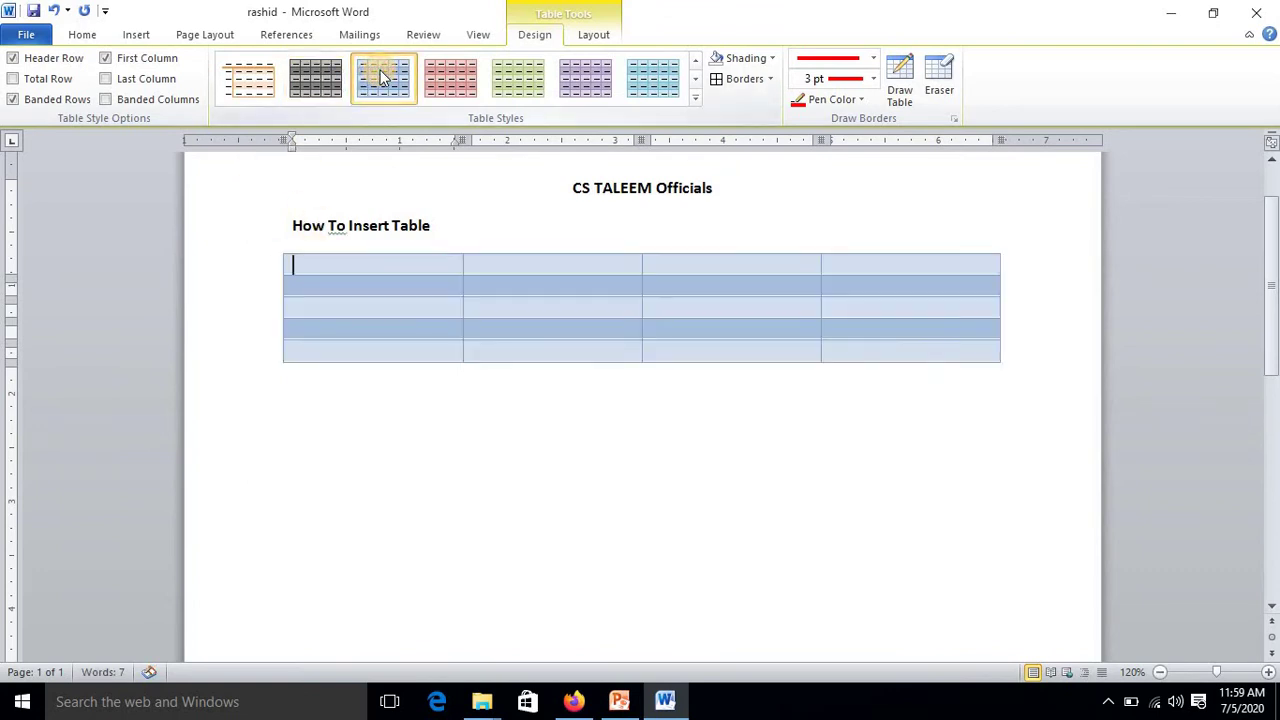
left_click(519, 79)
left_click(580, 80)
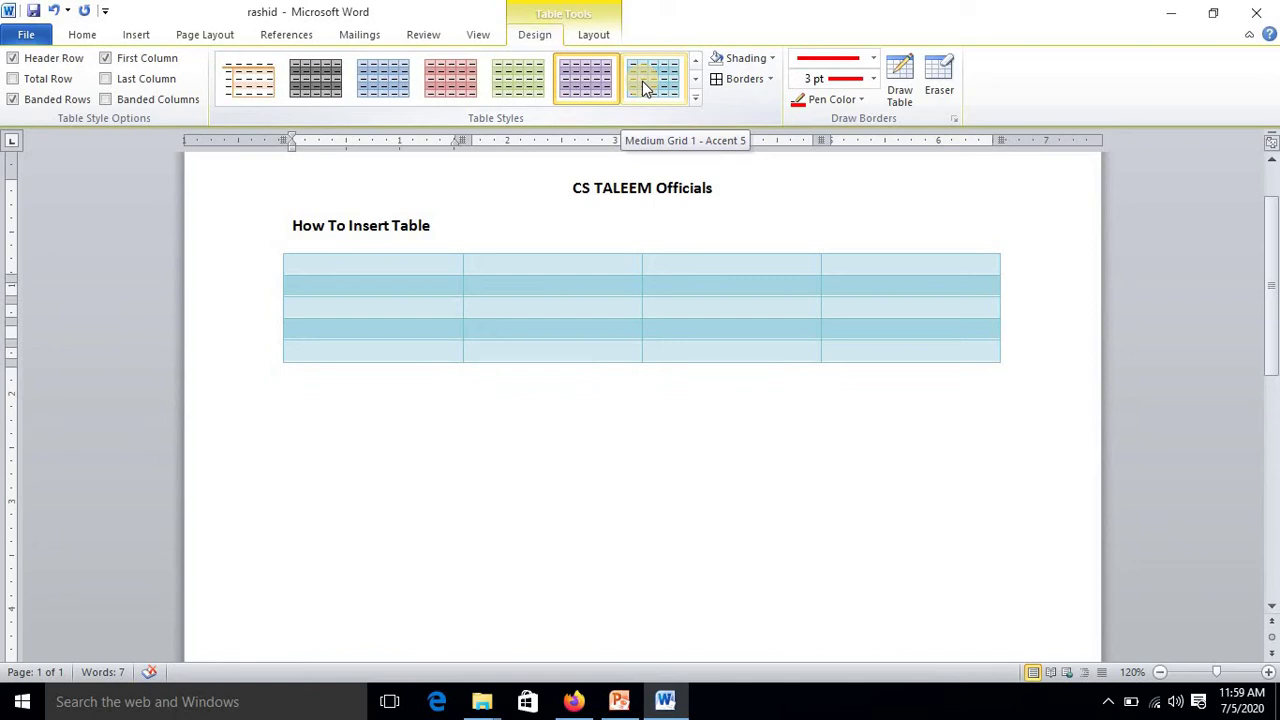
left_click(645, 88)
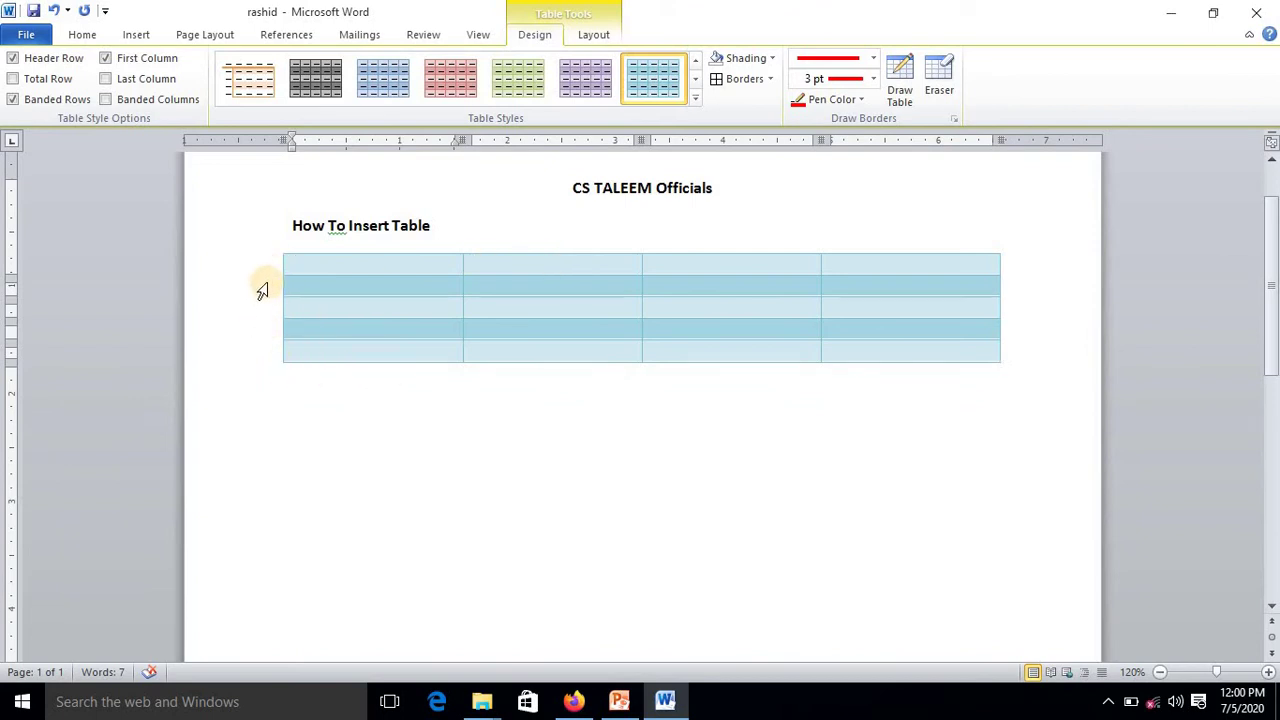
Set the border pen to red with a line weight of 2 ¼ pt
left_click(865, 104)
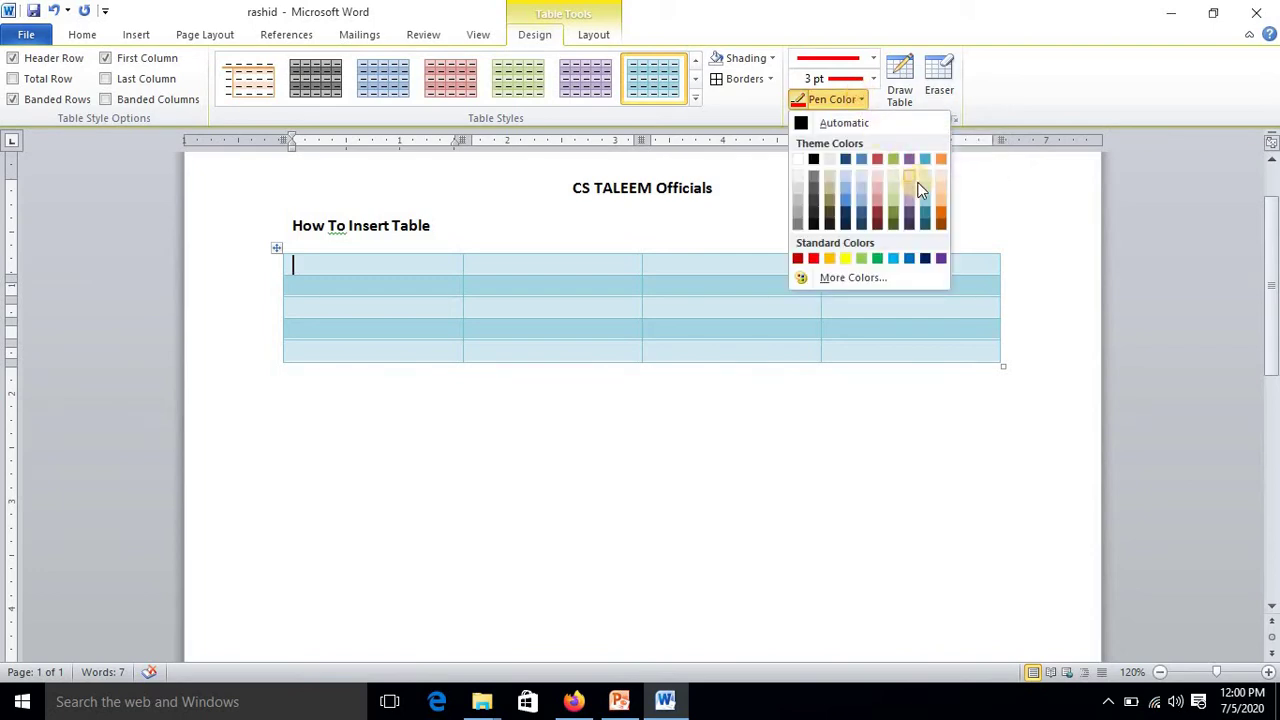
left_click(813, 259)
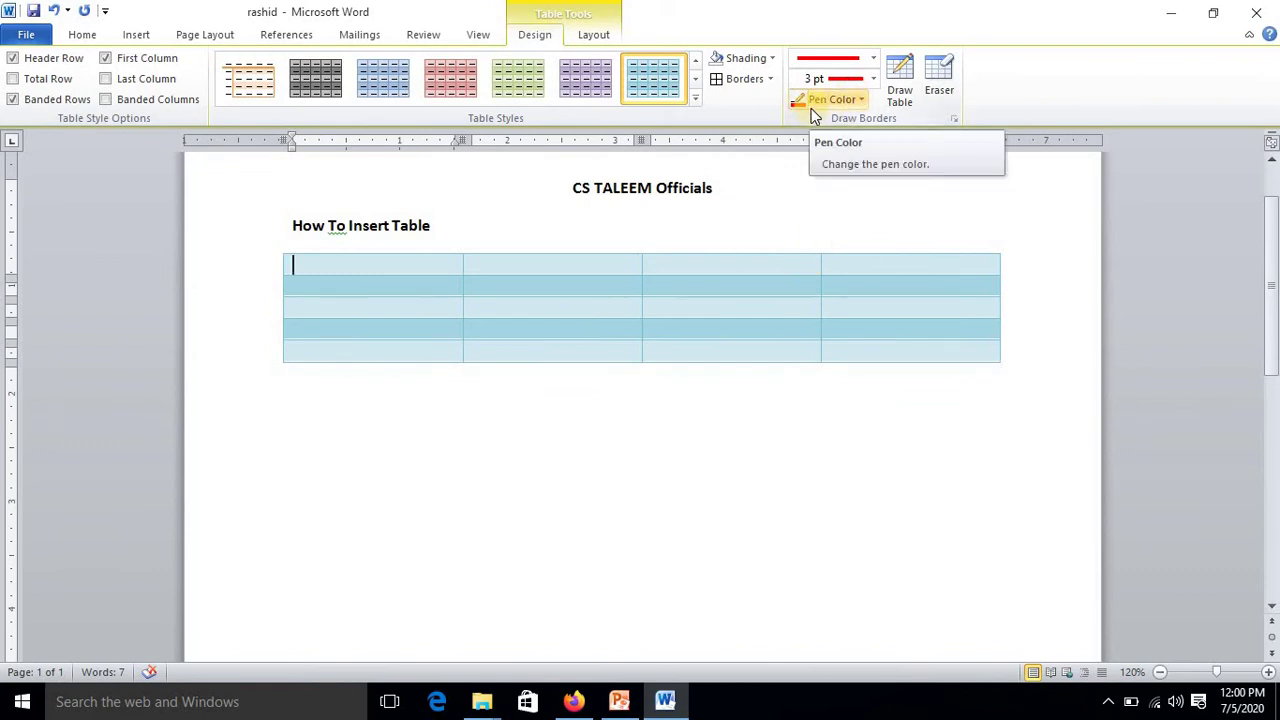
left_click(874, 80)
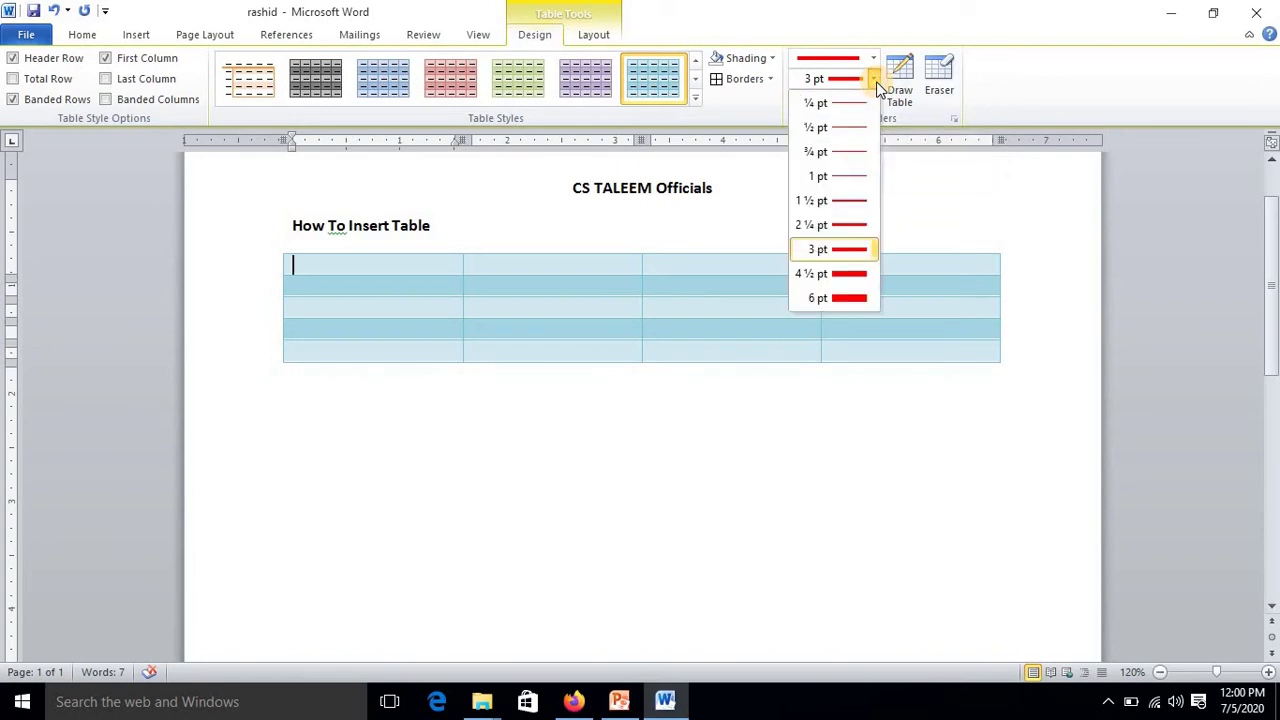
left_click(847, 225)
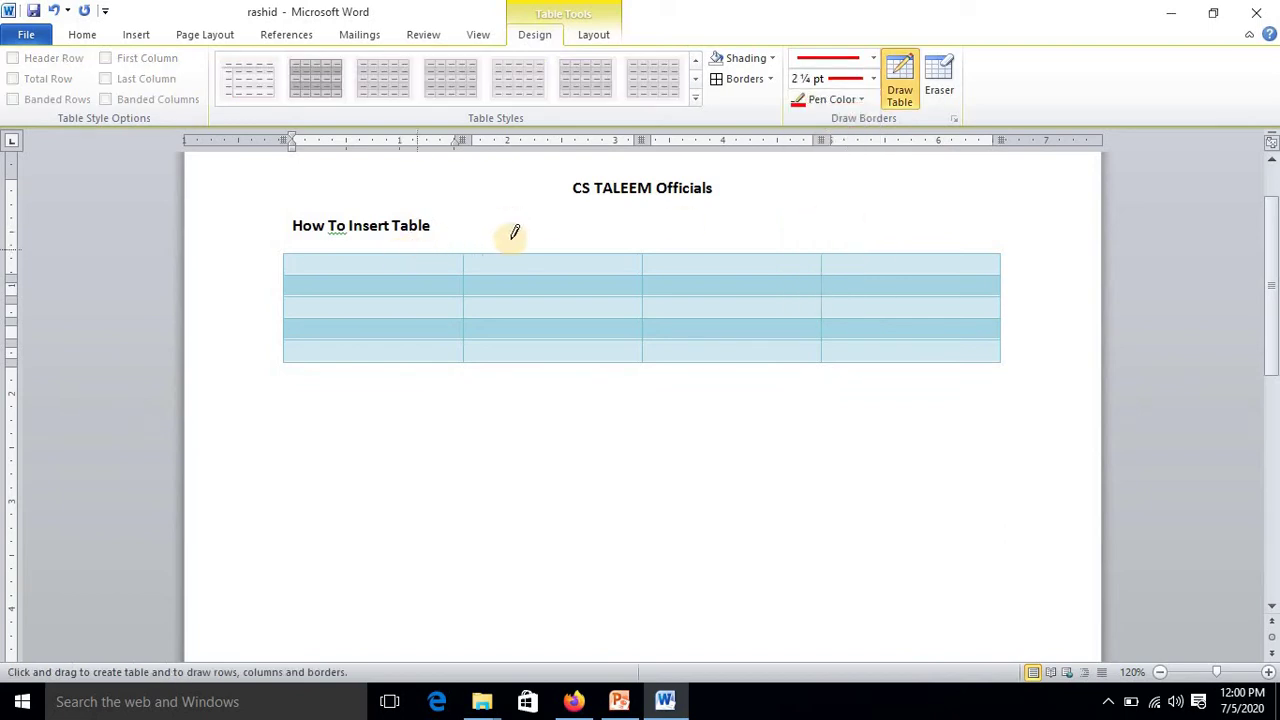
Draw the red border along the table's top edge across all four columns
left_click(429, 252)
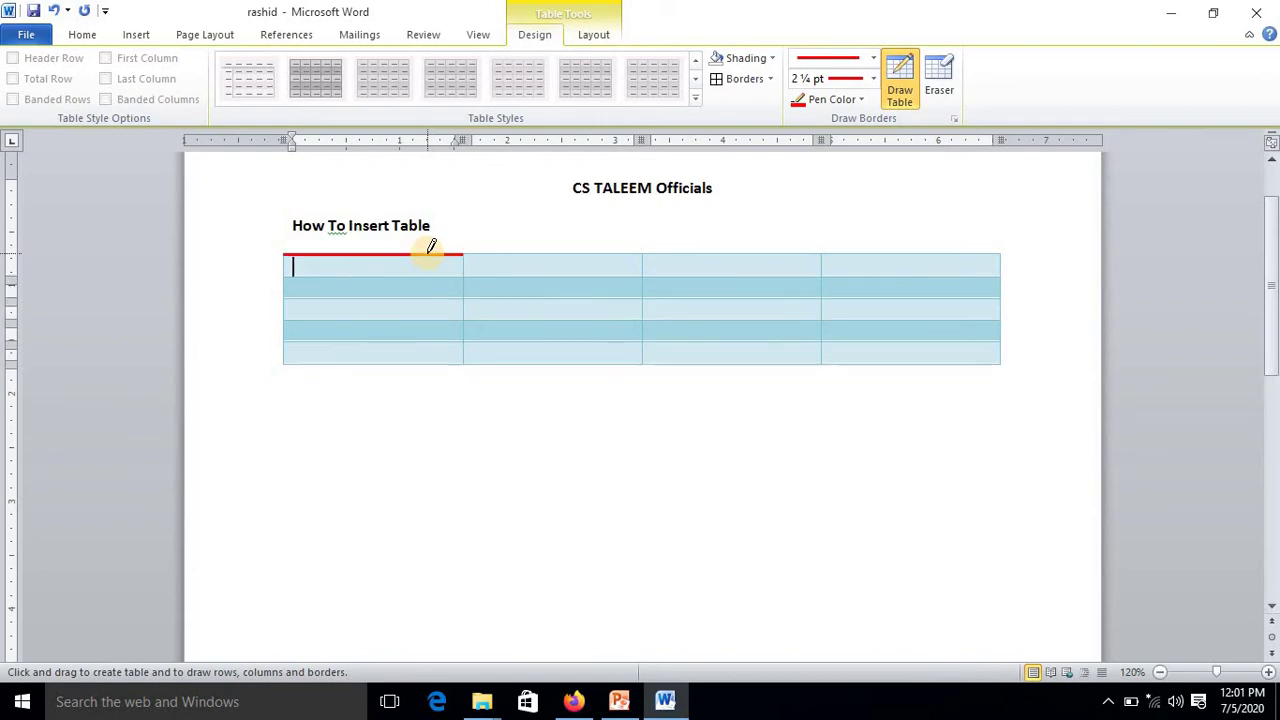
left_click(522, 250)
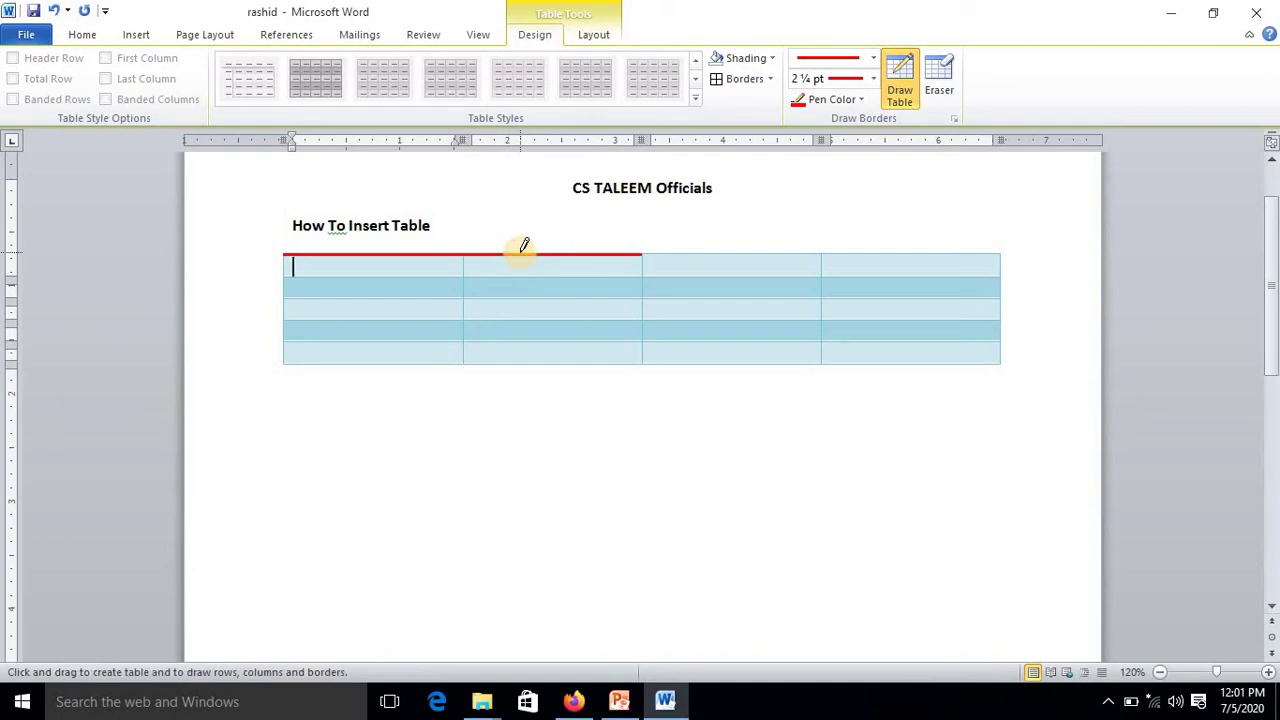
left_click(692, 250)
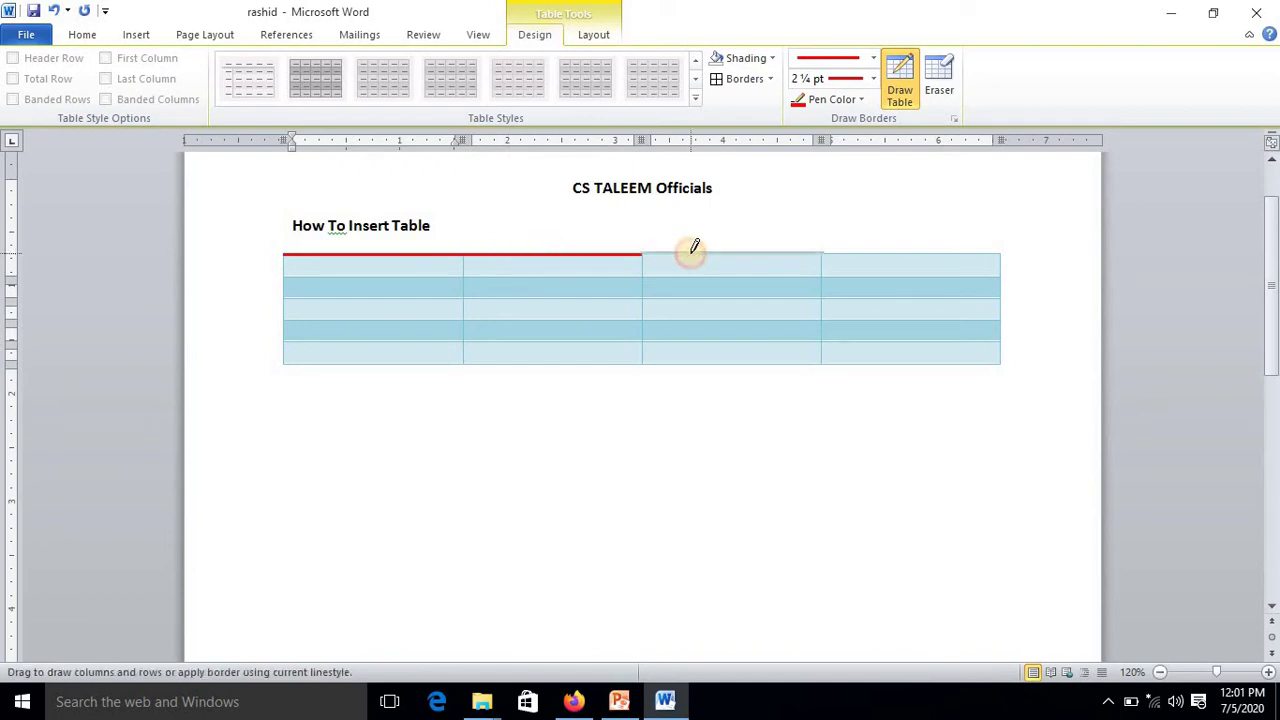
left_click(871, 249)
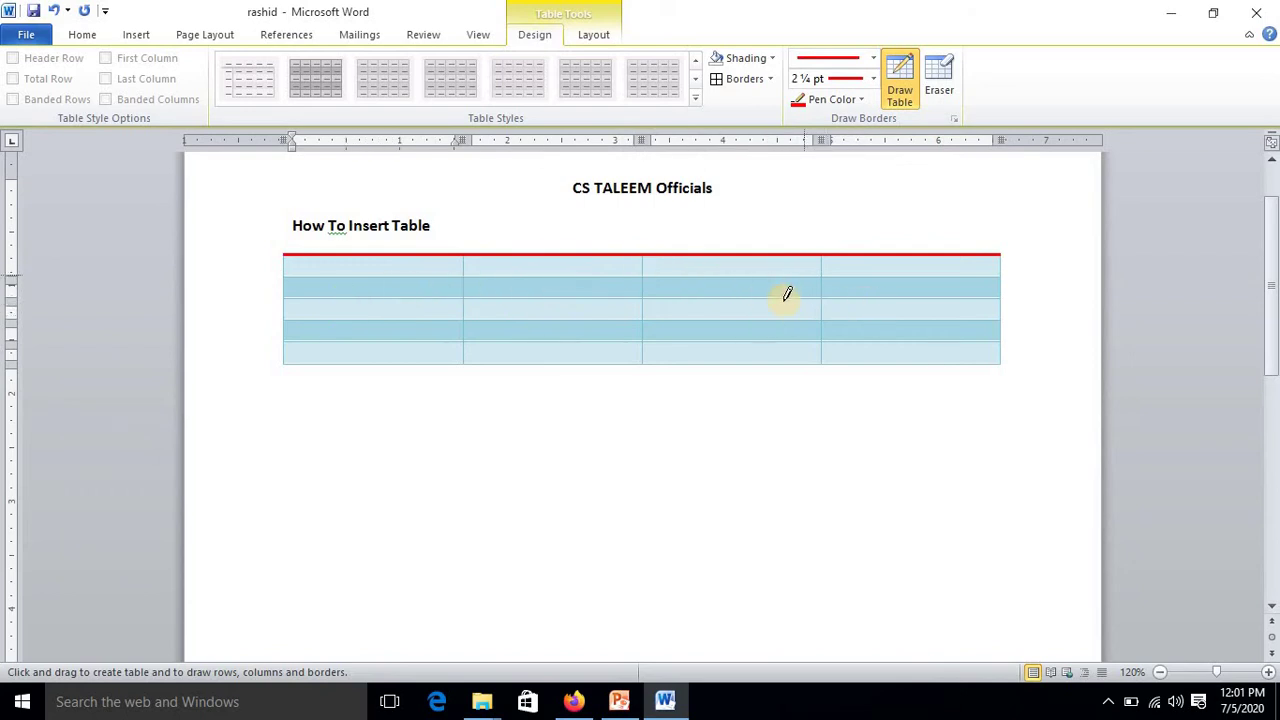
Draw the red border down the table's right edge along all five rows
left_click(1001, 310)
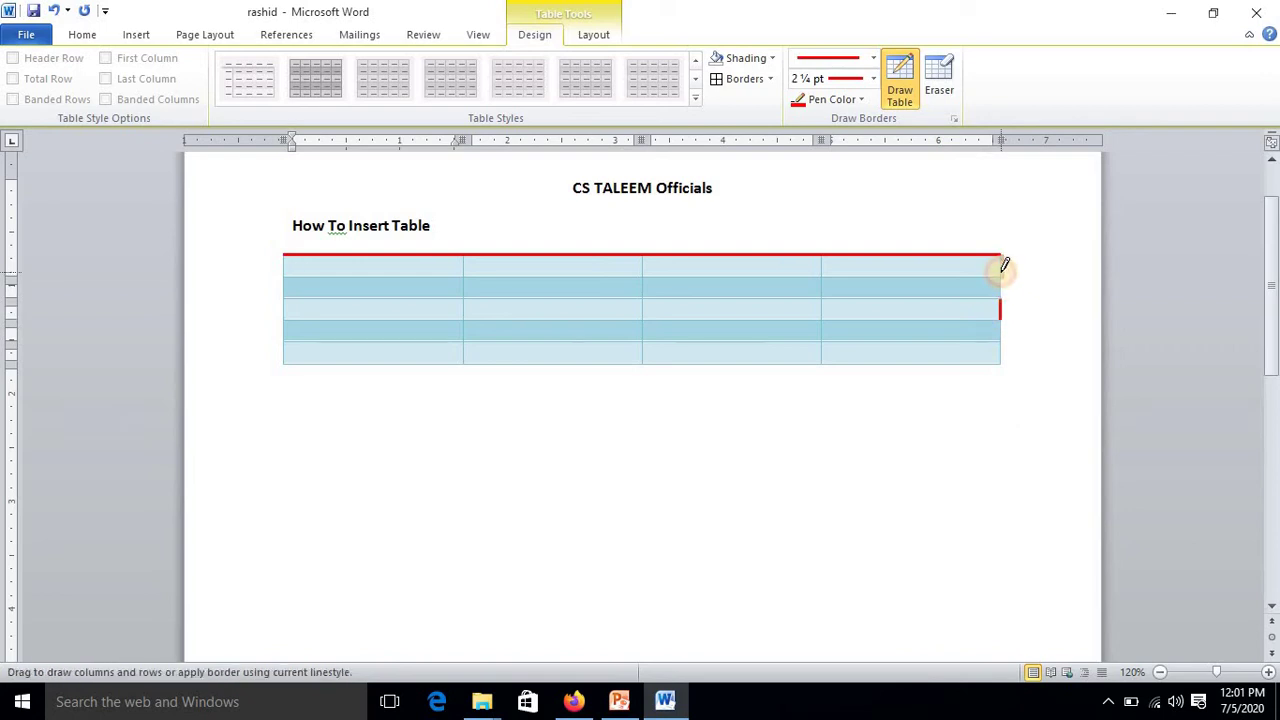
left_click_drag(1001, 268, 1001, 288)
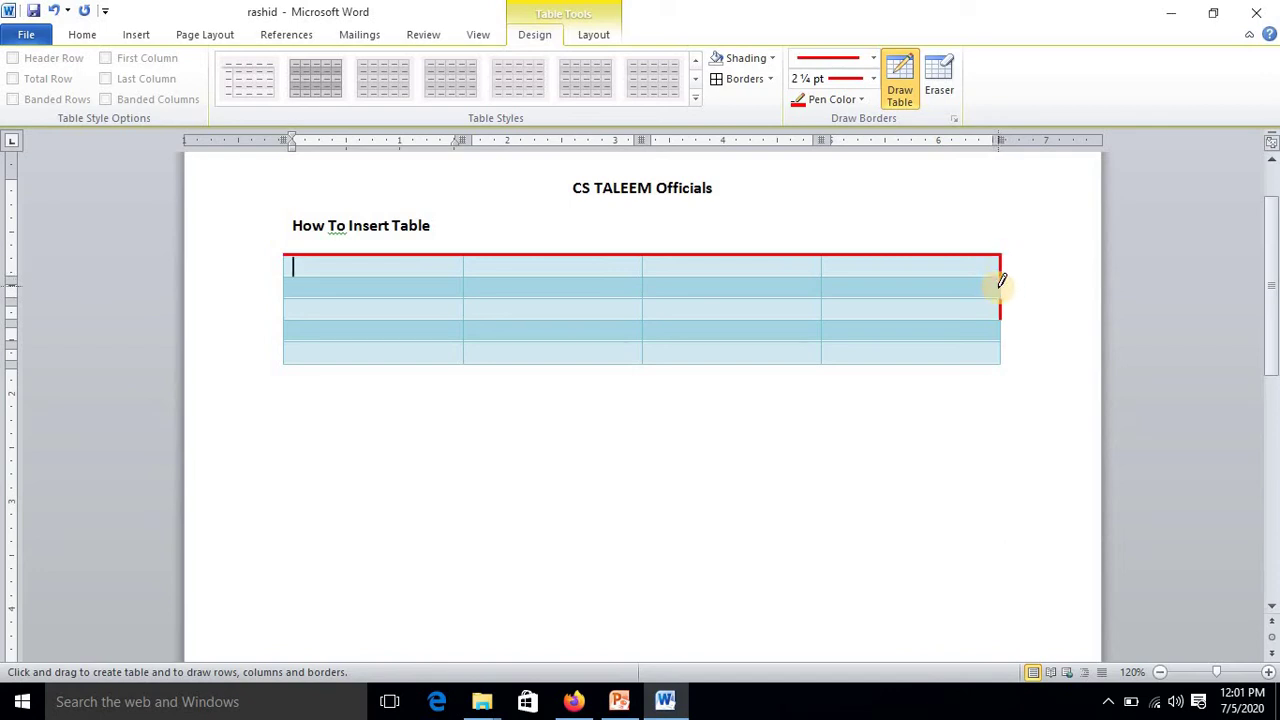
left_click(1000, 268)
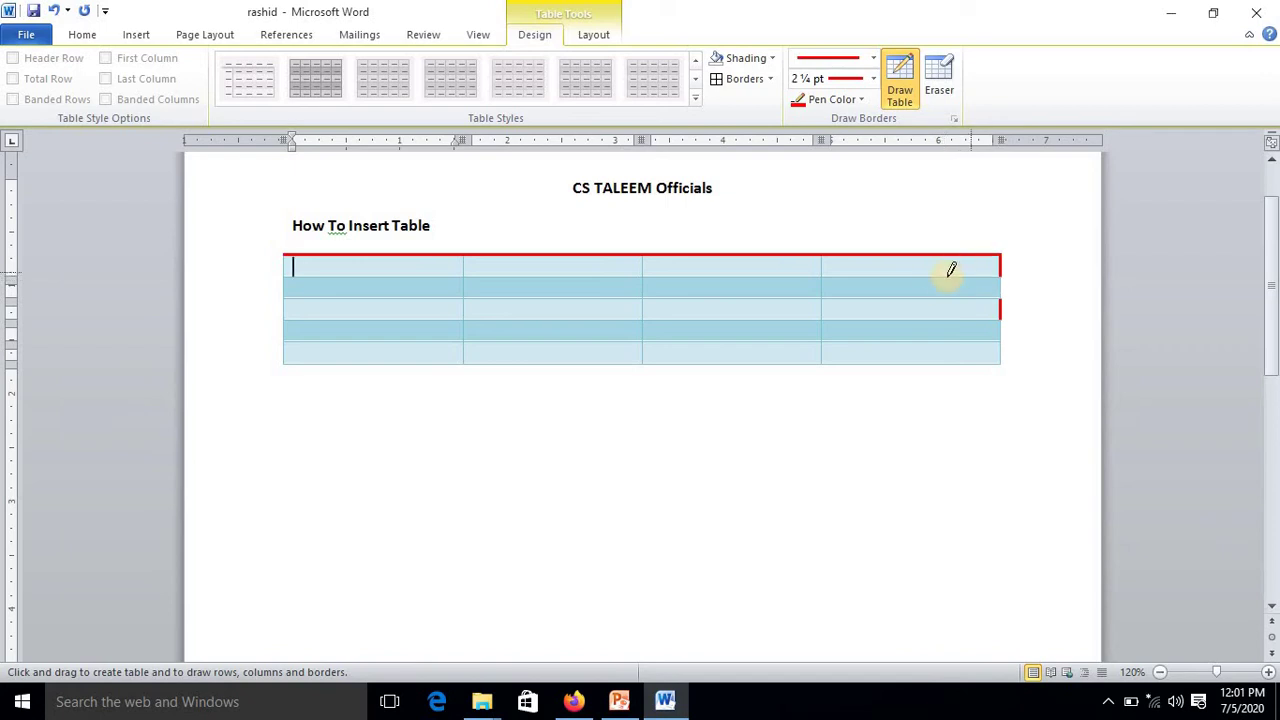
left_click(1001, 287)
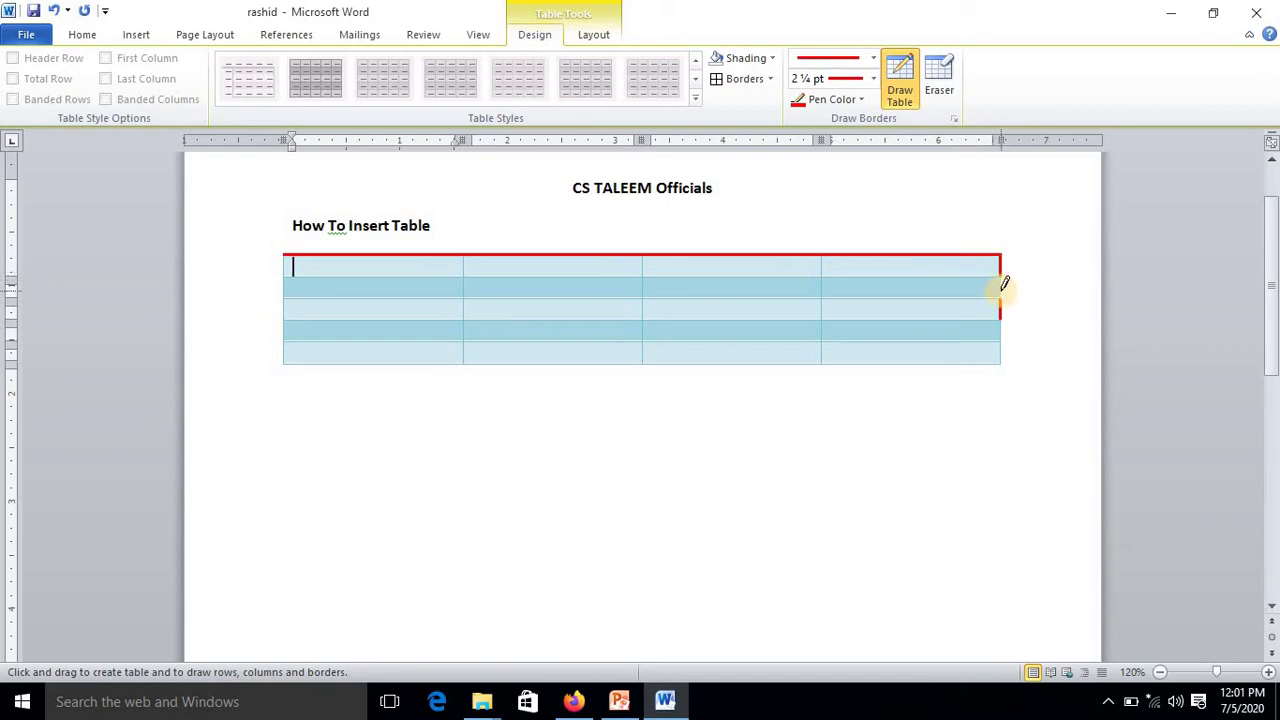
left_click(1001, 290)
left_click(1001, 327)
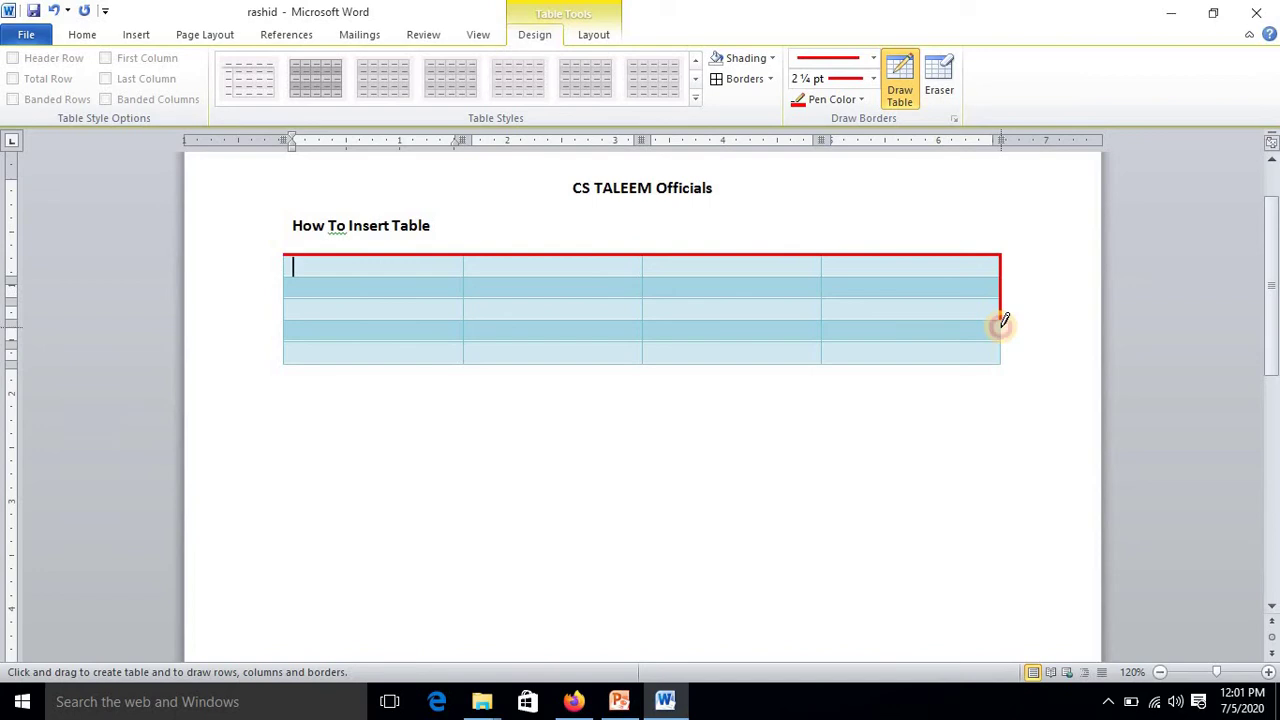
left_click(1002, 343)
left_click(1001, 349)
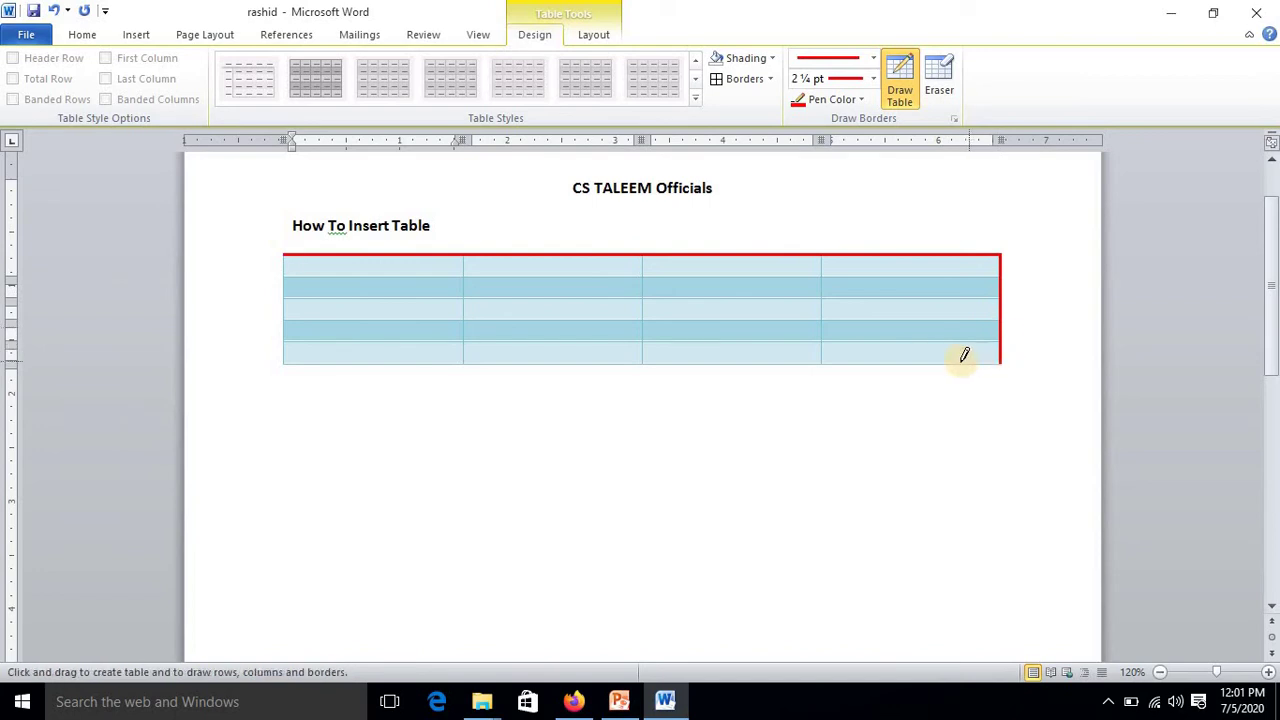
Draw the red border along the table's bottom edge across all four columns
left_click(955, 363)
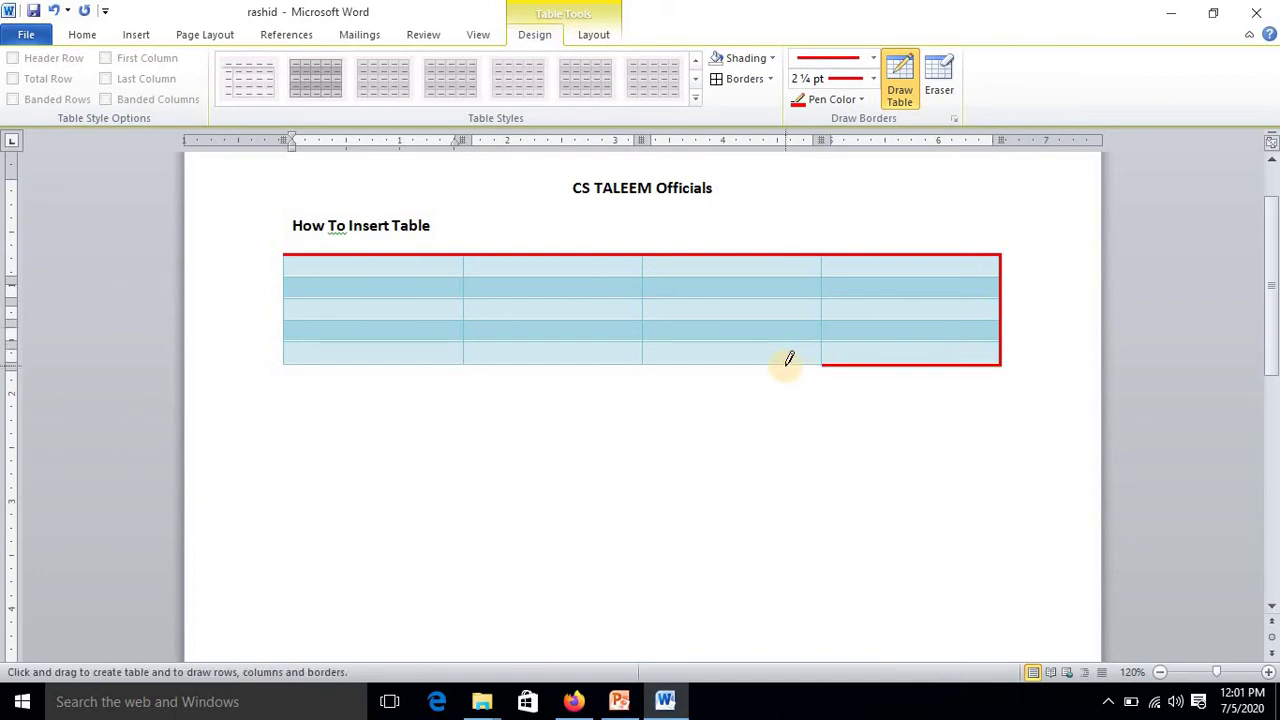
left_click(778, 364)
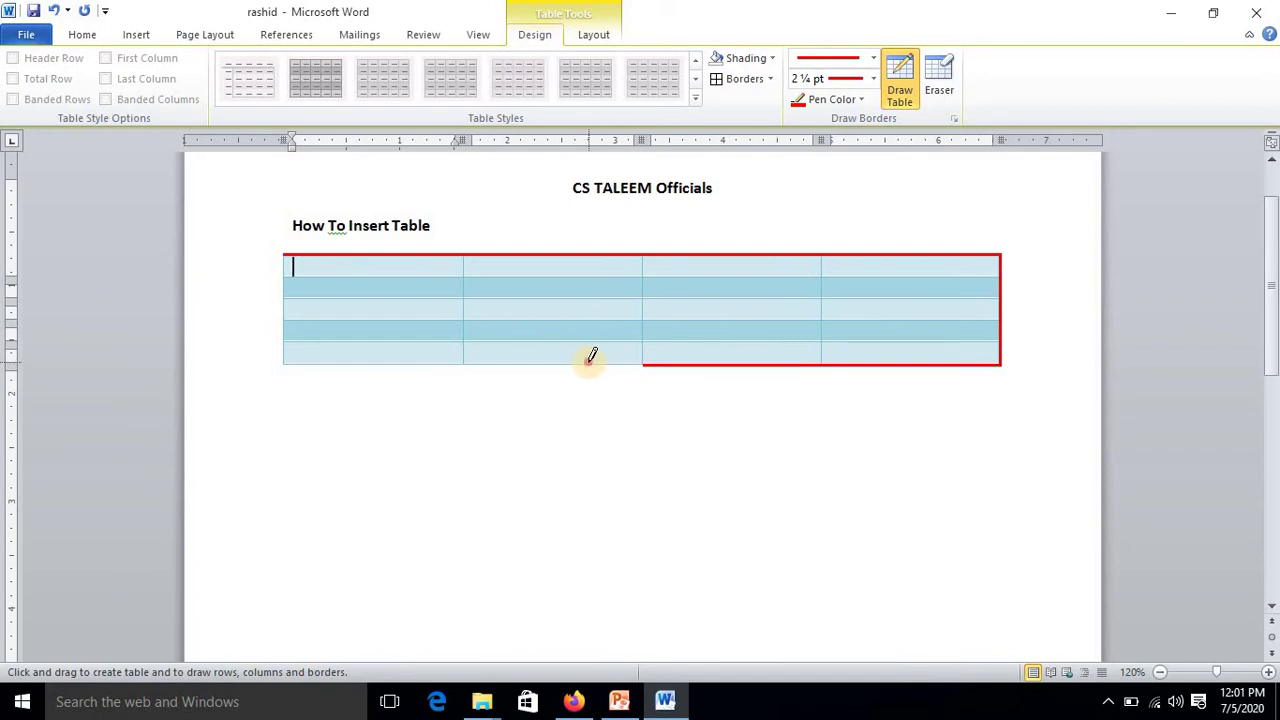
left_click(589, 363)
left_click(310, 363)
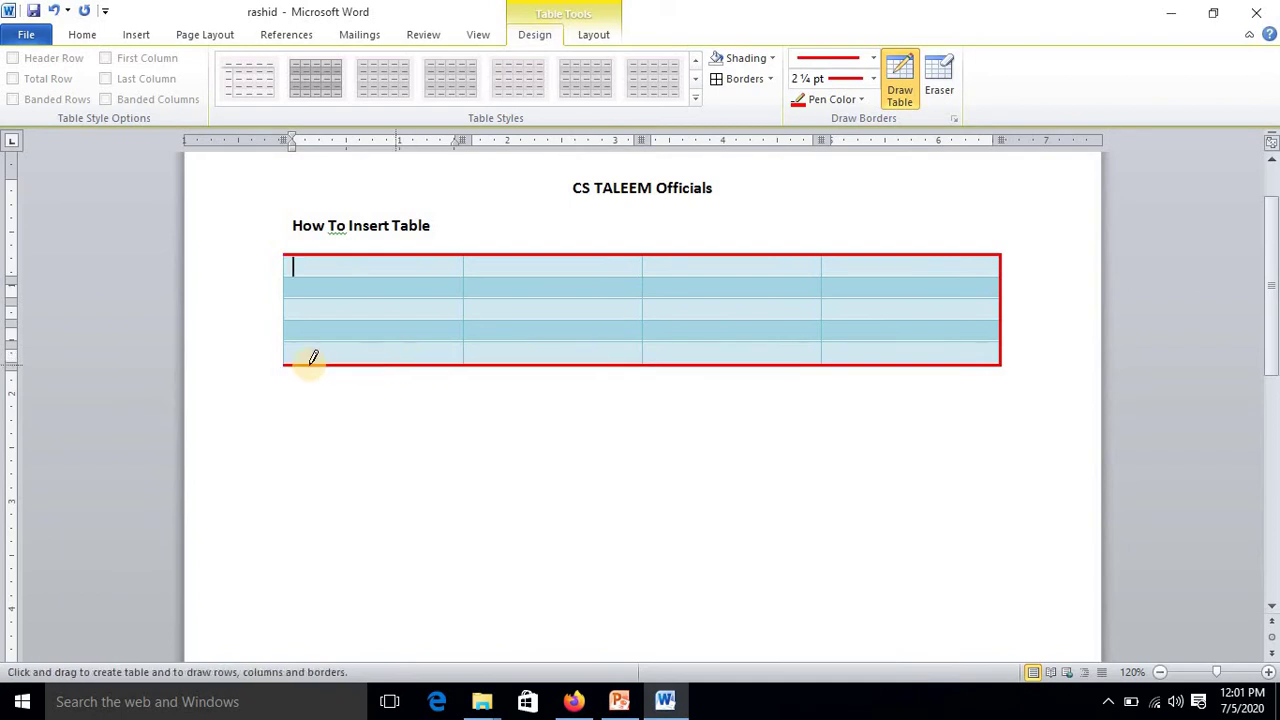
Draw the red border along the table's left edge and the full divider between the first and second columns
left_click(285, 352)
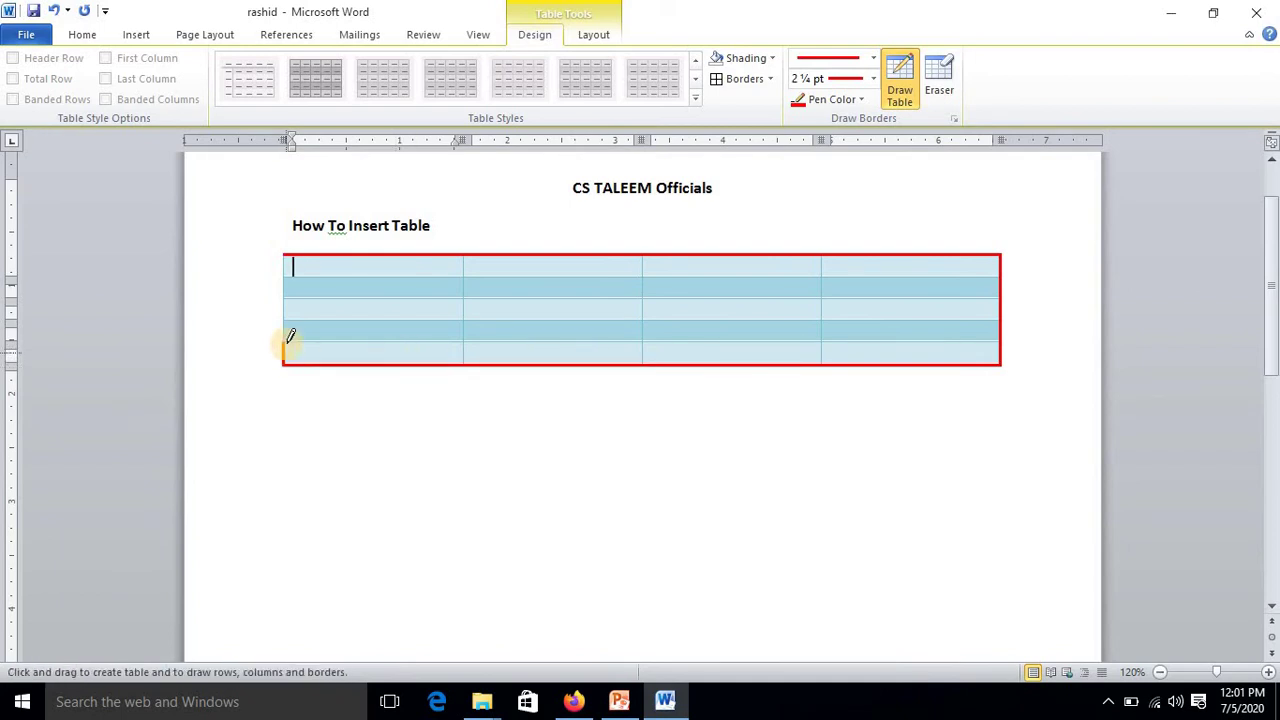
left_click(285, 325)
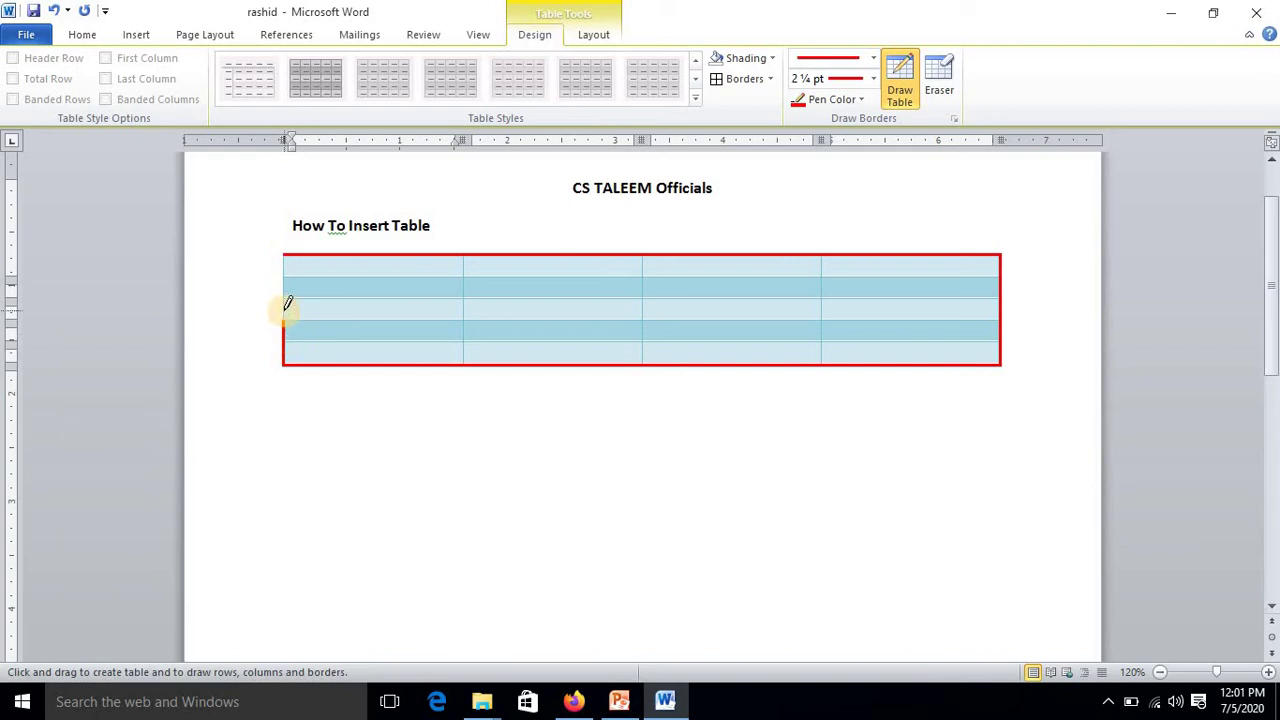
left_click(285, 310)
left_click(284, 287)
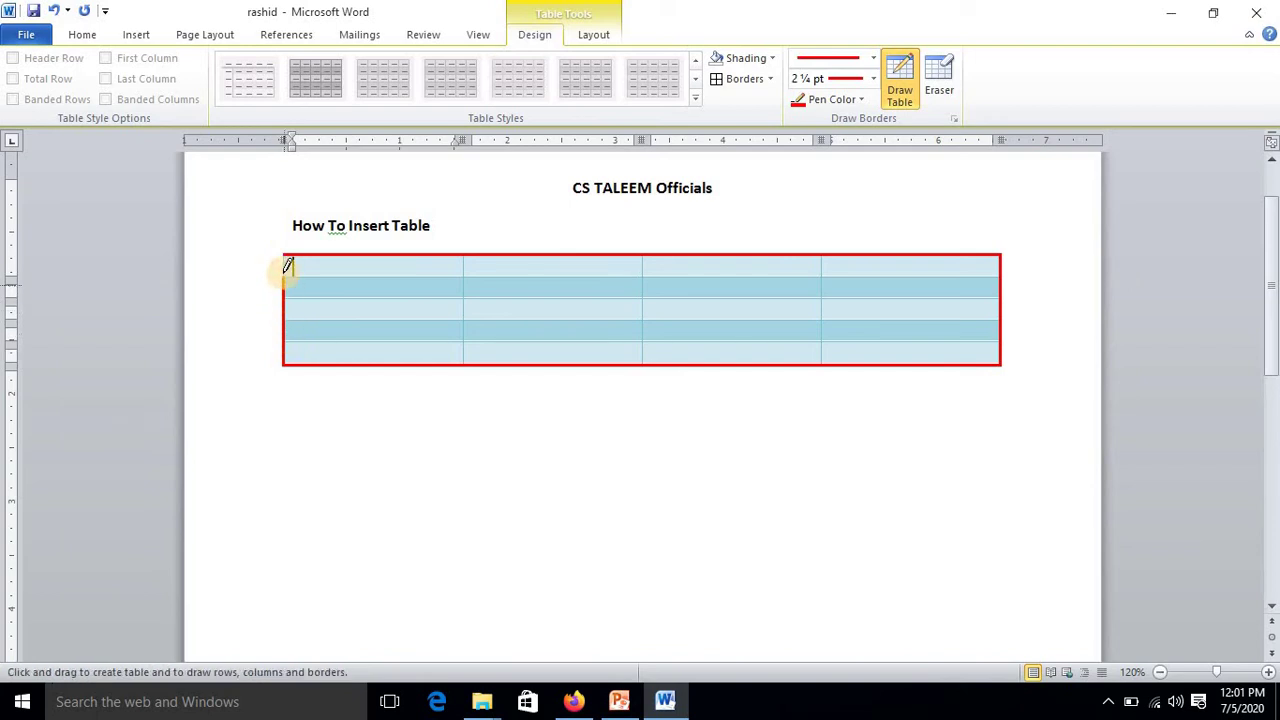
left_click(287, 266)
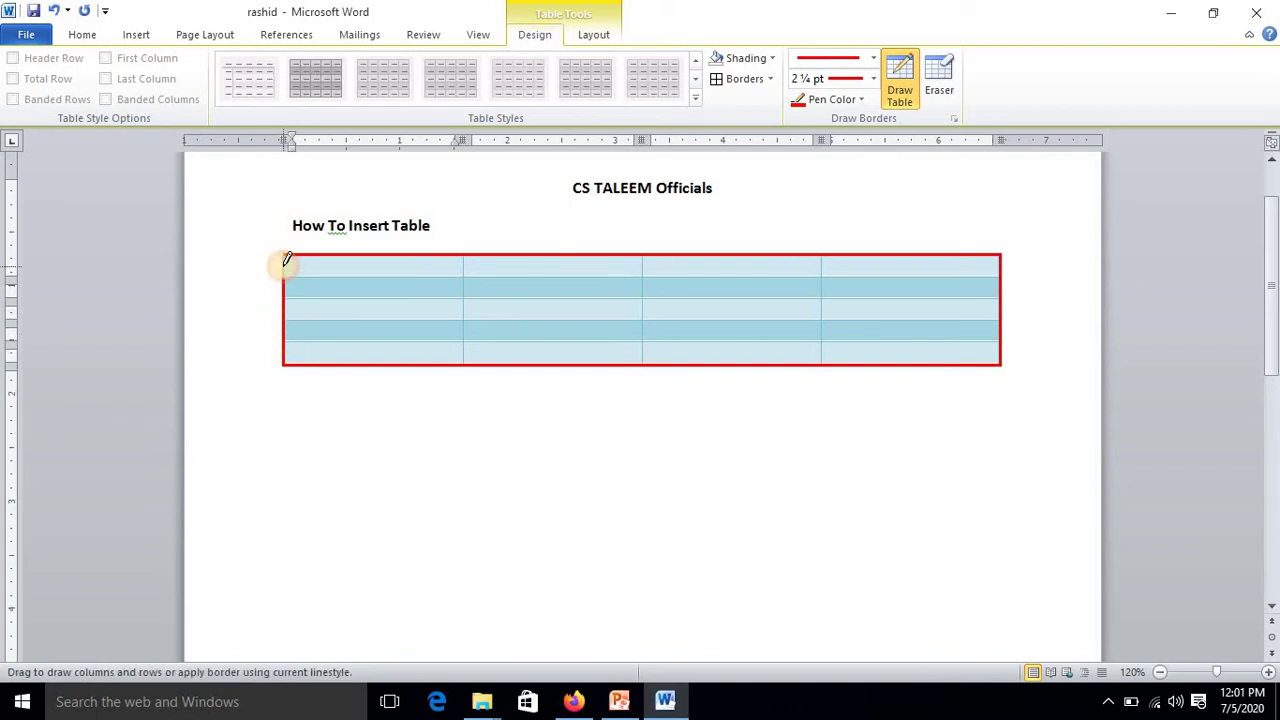
left_click(465, 268)
left_click_drag(466, 268, 465, 350)
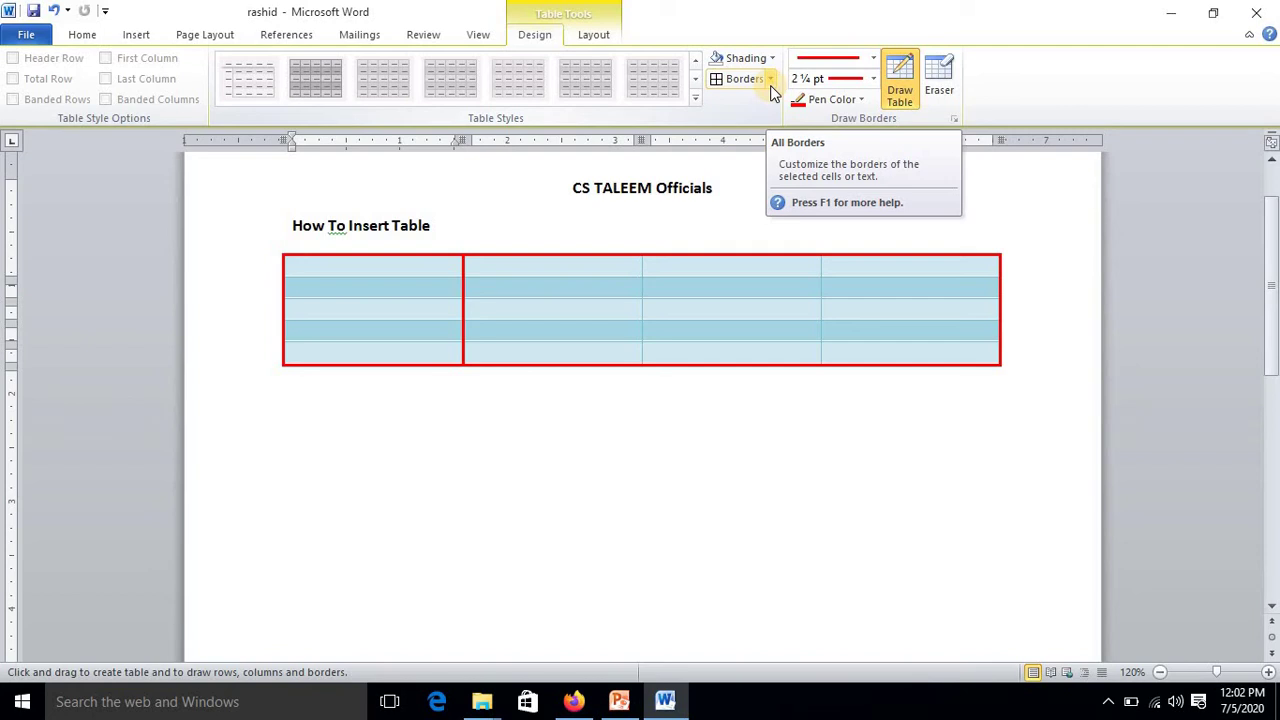
Apply All Borders to the table's first cell with the red pen settings
left_click(770, 80)
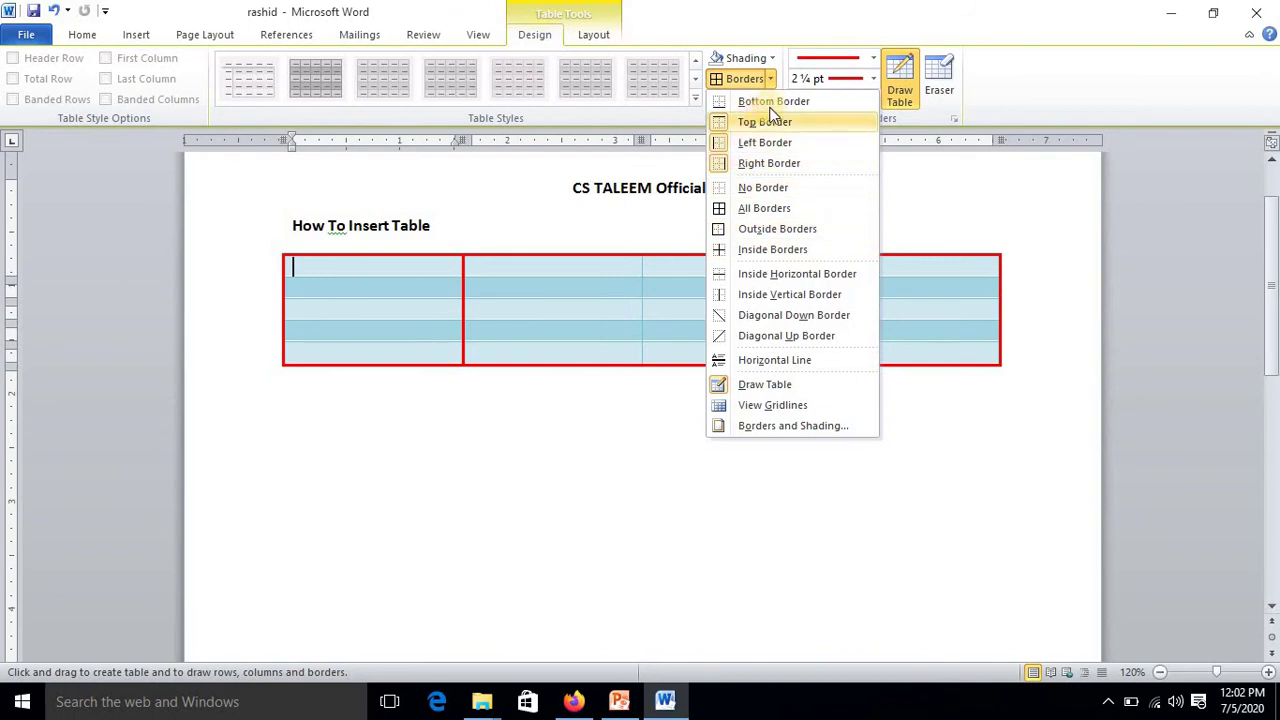
left_click(757, 214)
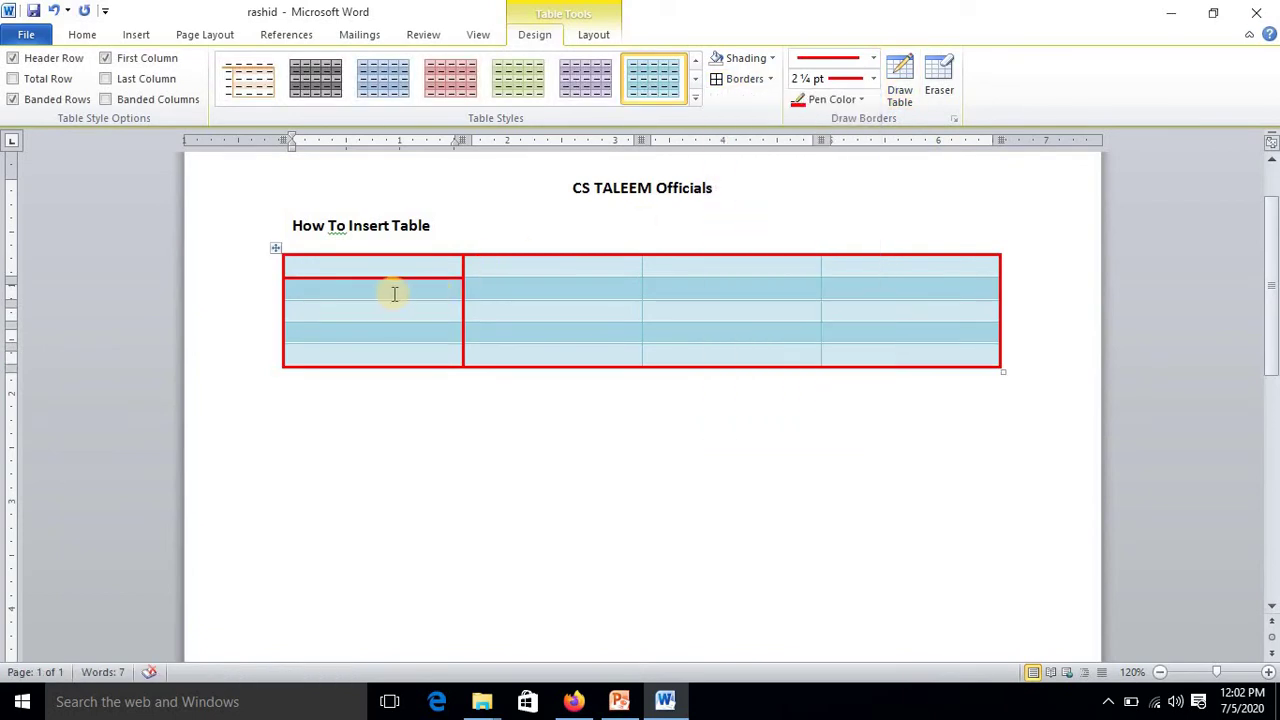
Apply All Borders to the entire table with the red 2 ¼ pt pen settings
left_click(275, 247)
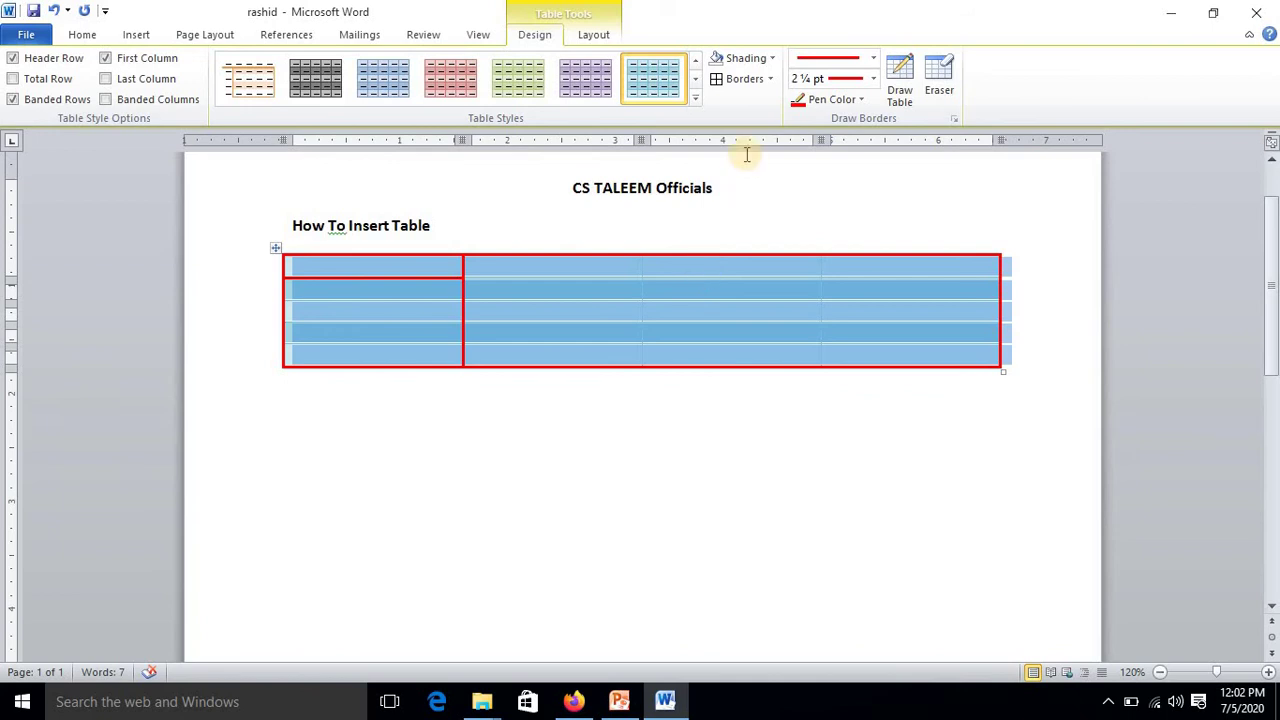
left_click(773, 79)
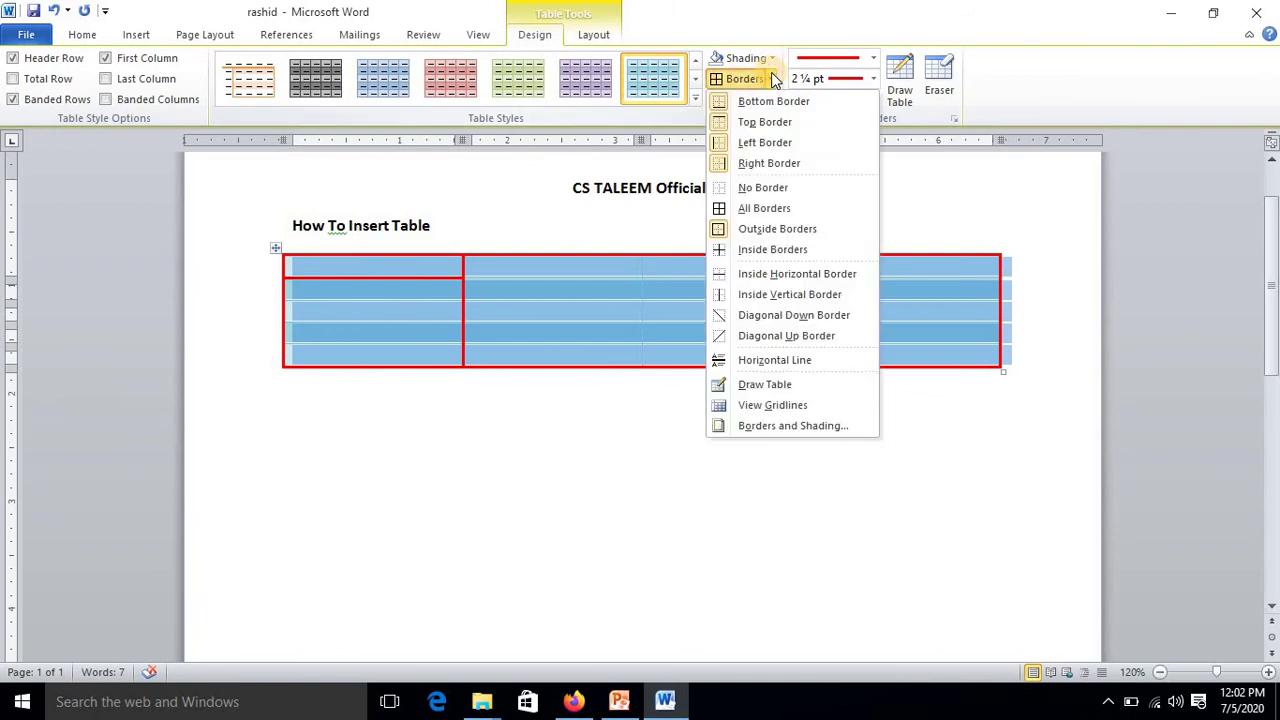
left_click(751, 208)
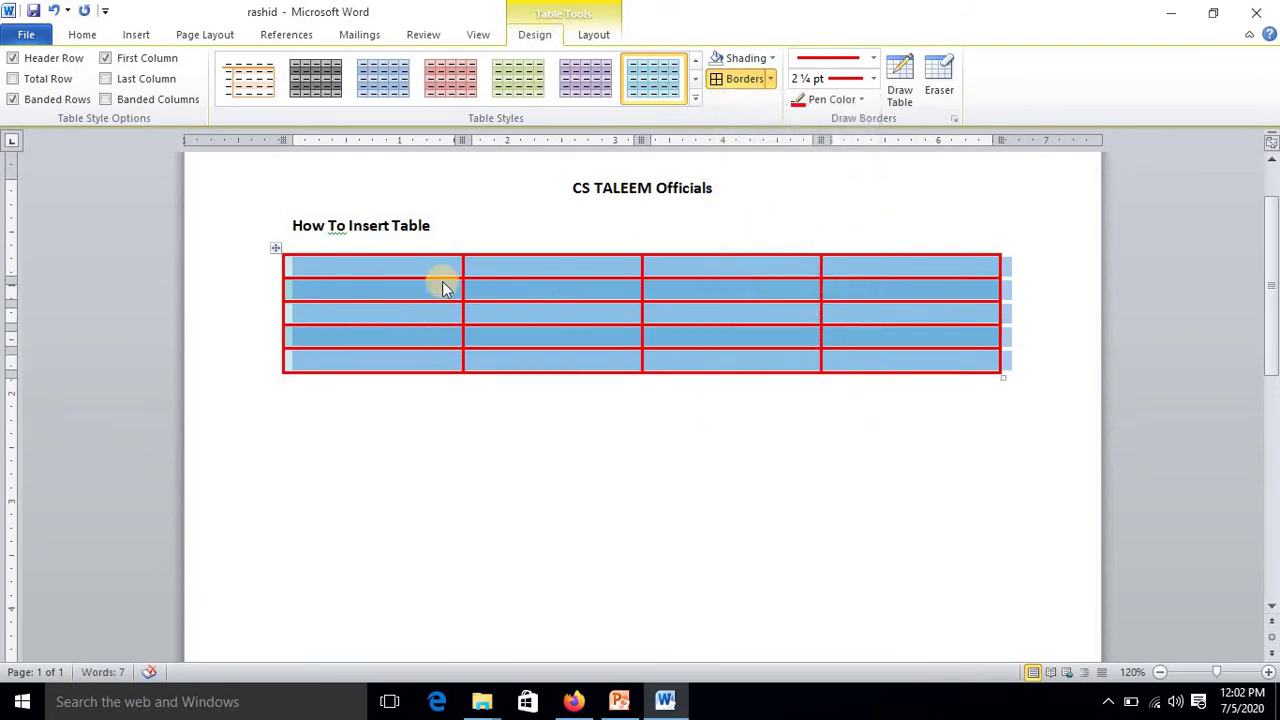
Toggle the whole table's outside borders off and back on
left_click(773, 78)
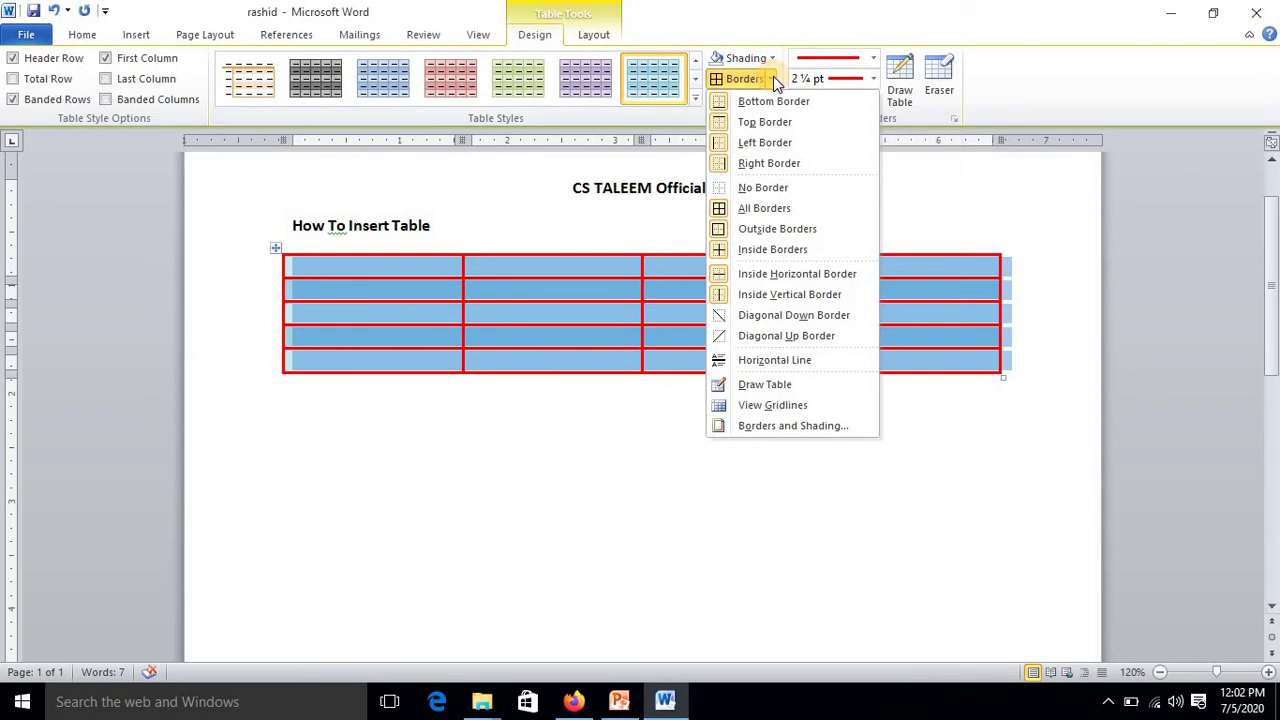
left_click(767, 232)
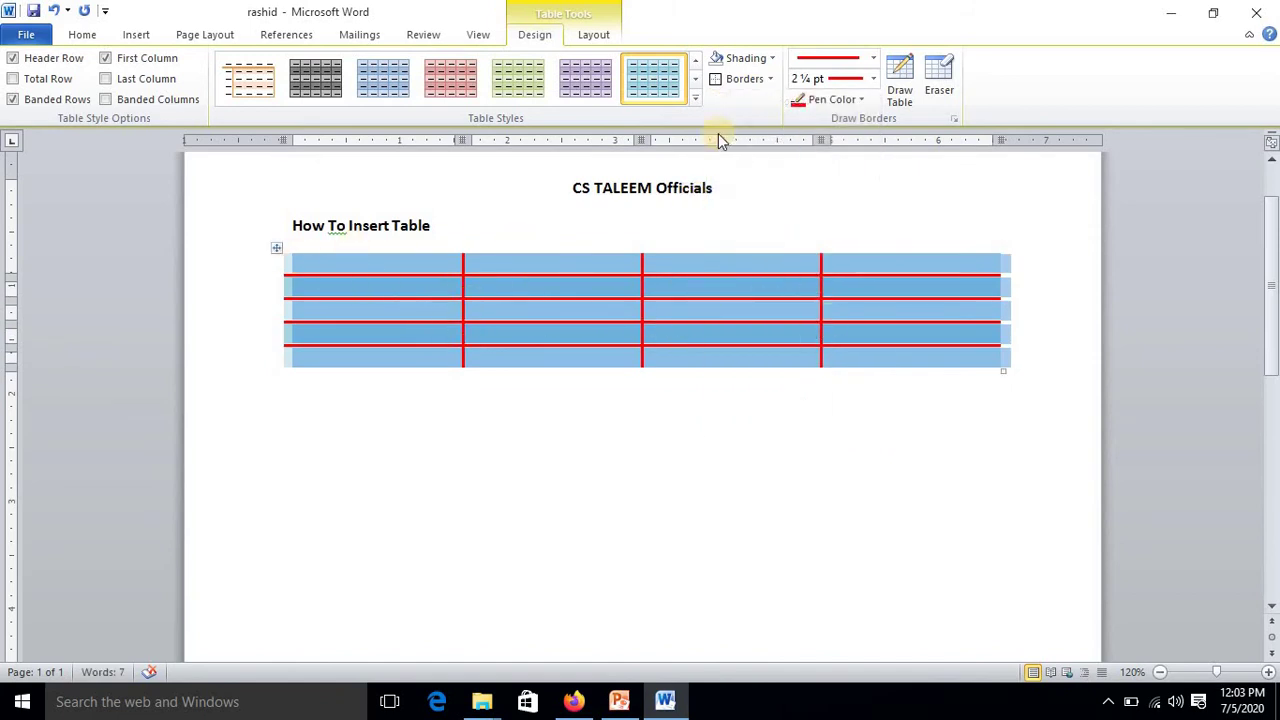
left_click(769, 81)
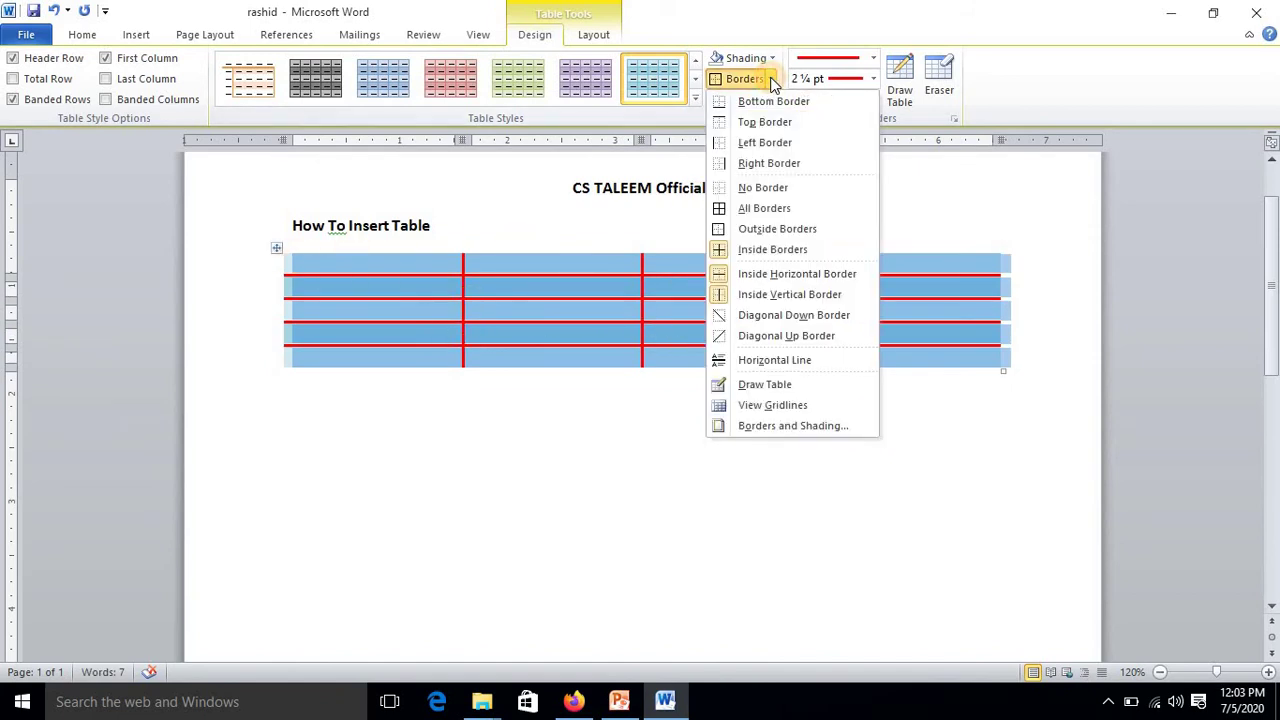
left_click(752, 232)
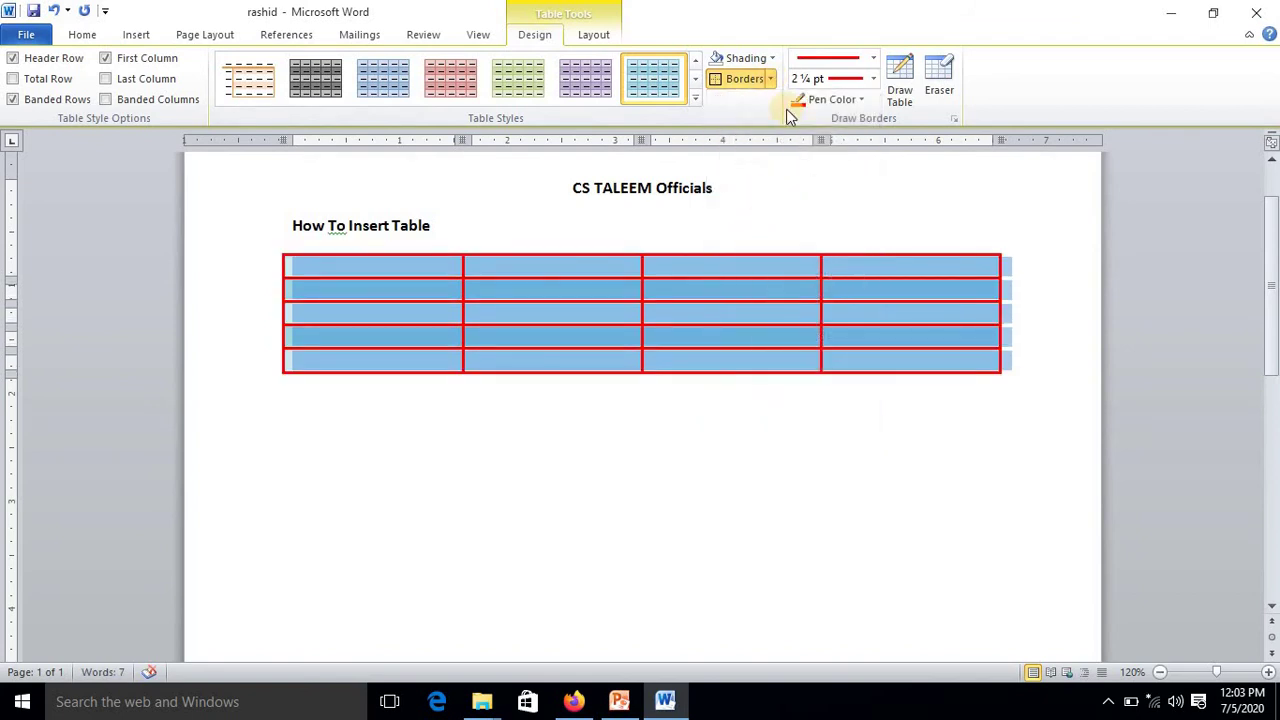
left_click(716, 80)
left_click(716, 80)
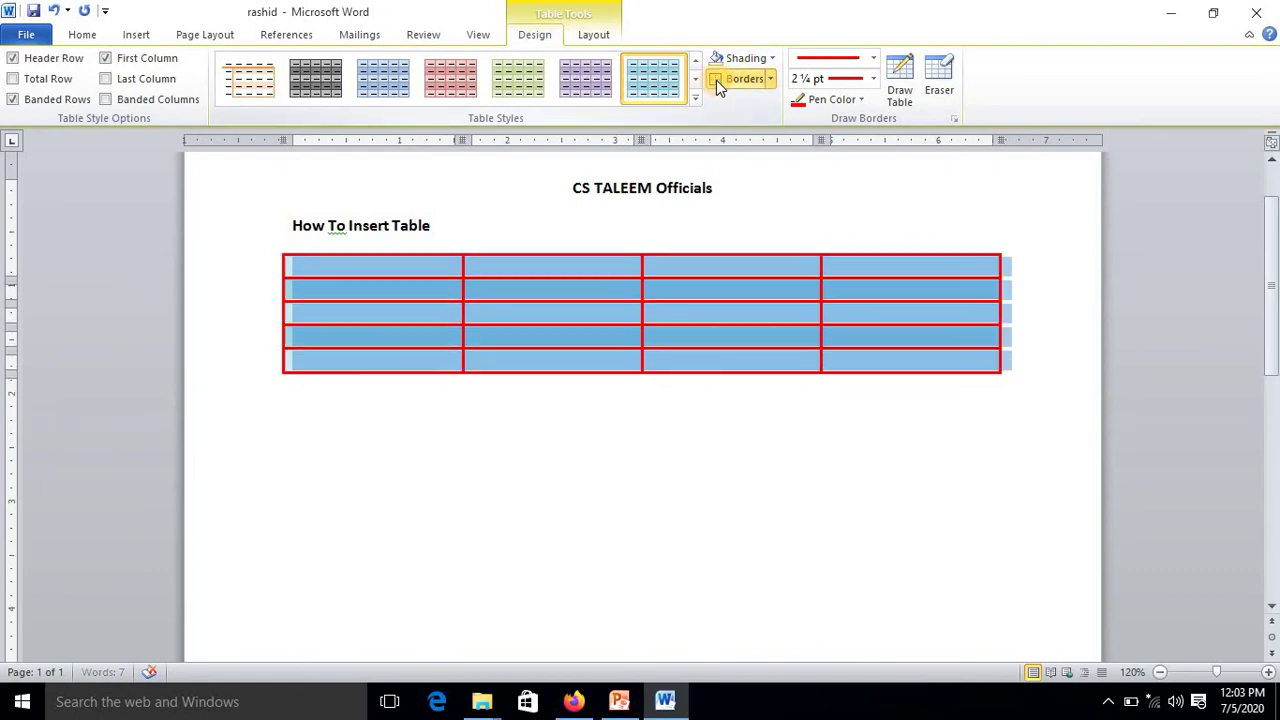
left_click(772, 79)
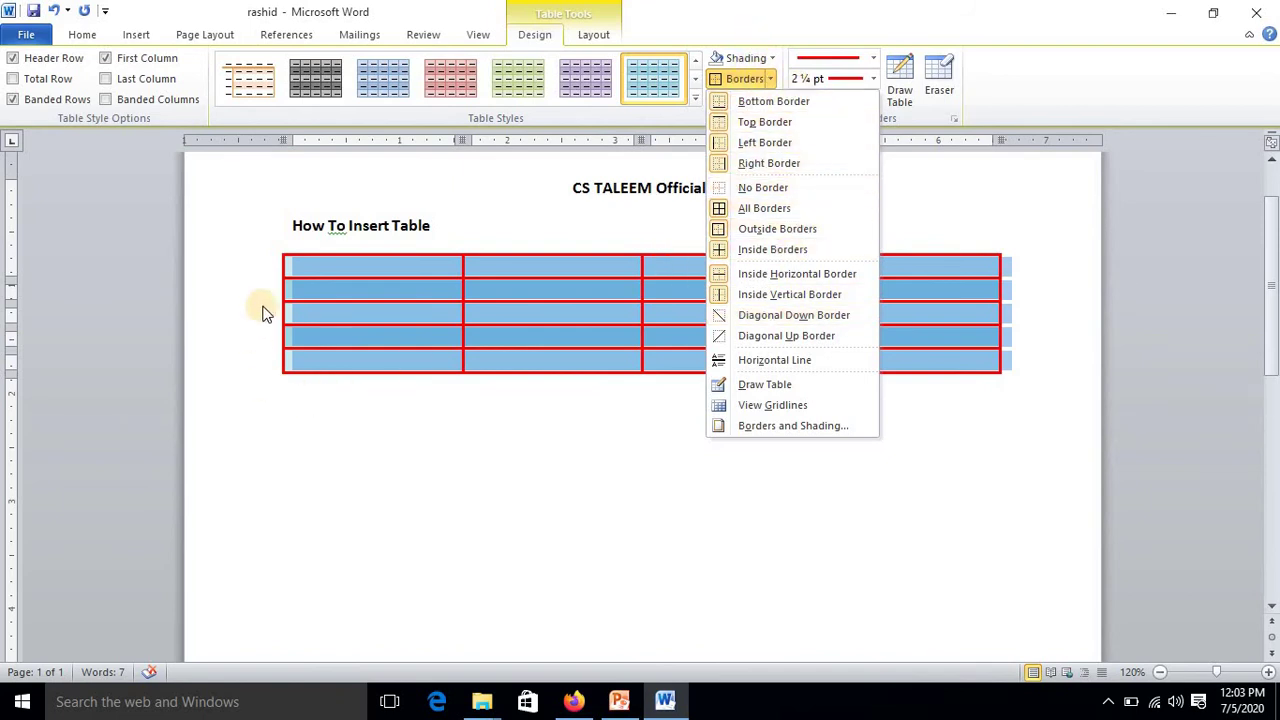
left_click(425, 447)
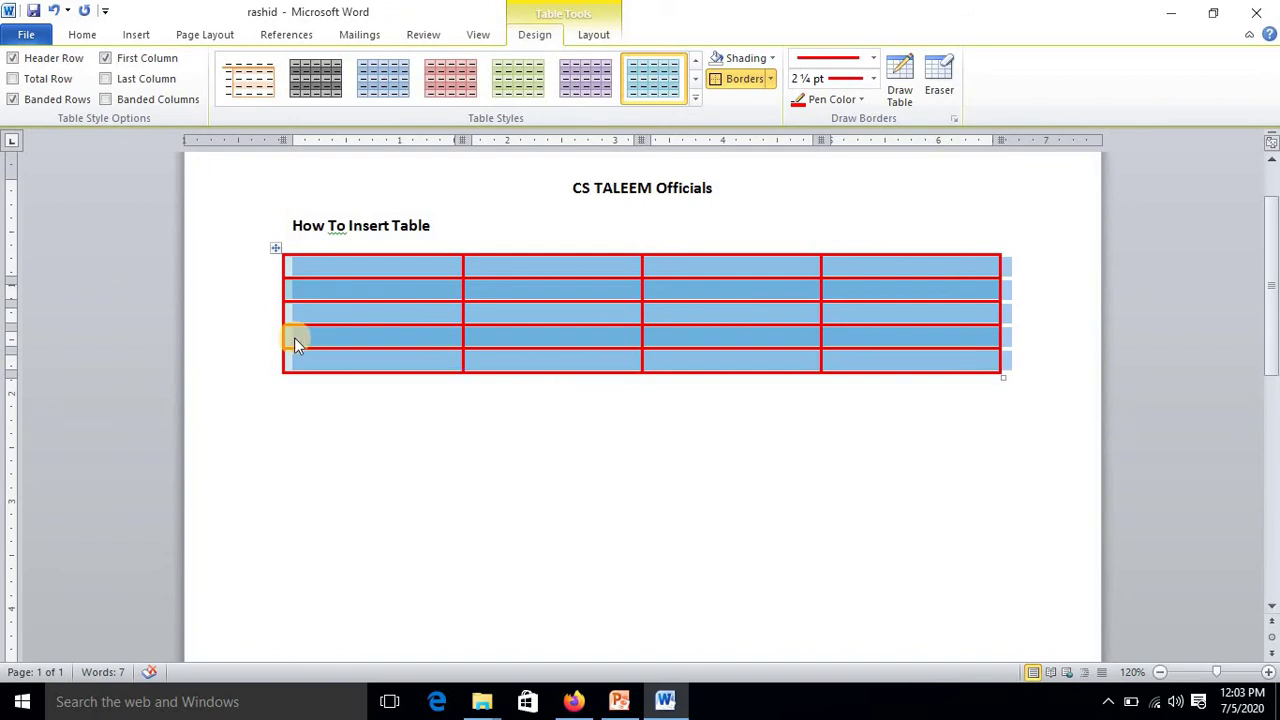
left_click(411, 462)
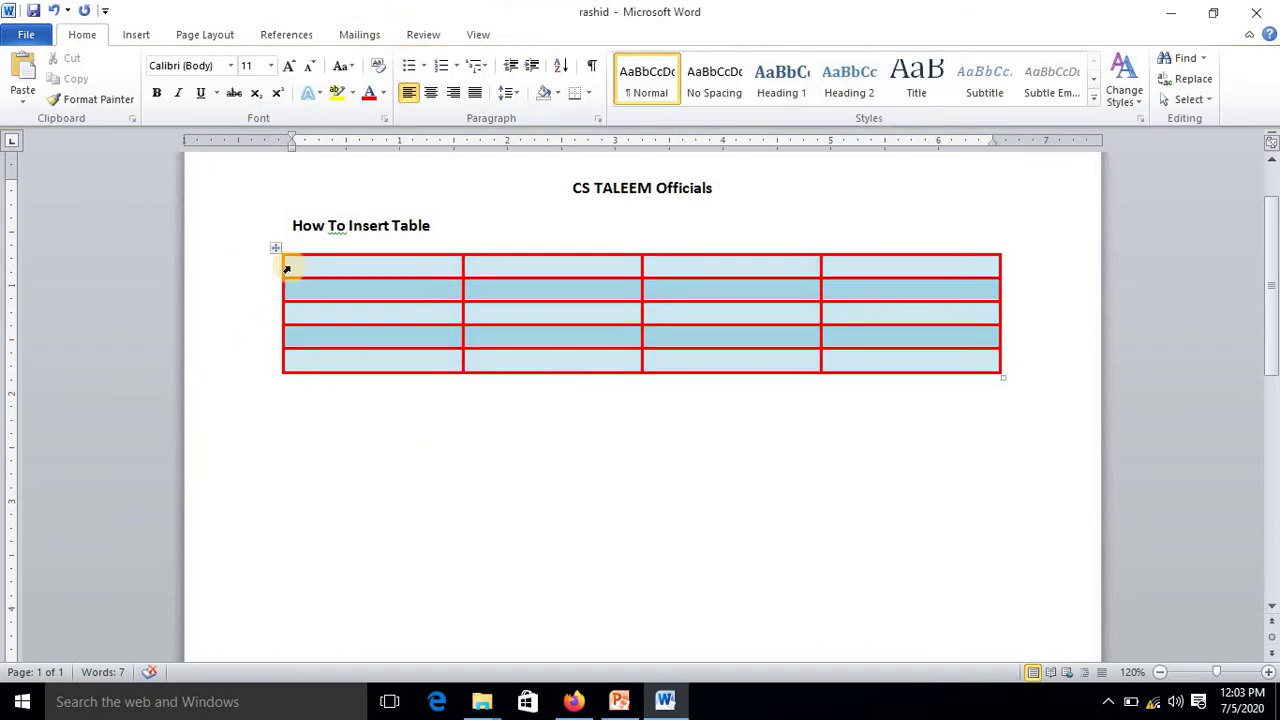
Fill the table's first row with the headings Sunject, Obt. Marks, Total Marks and Grade
left_click(324, 268)
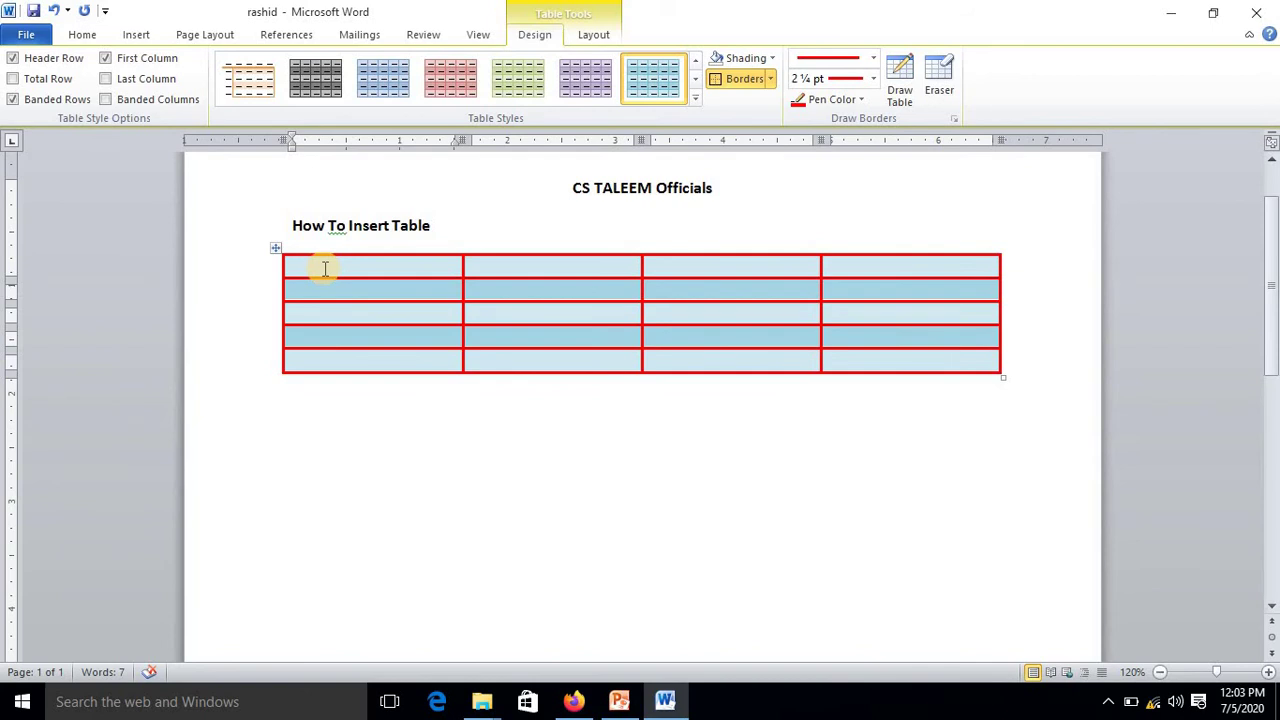
type("Sunject")
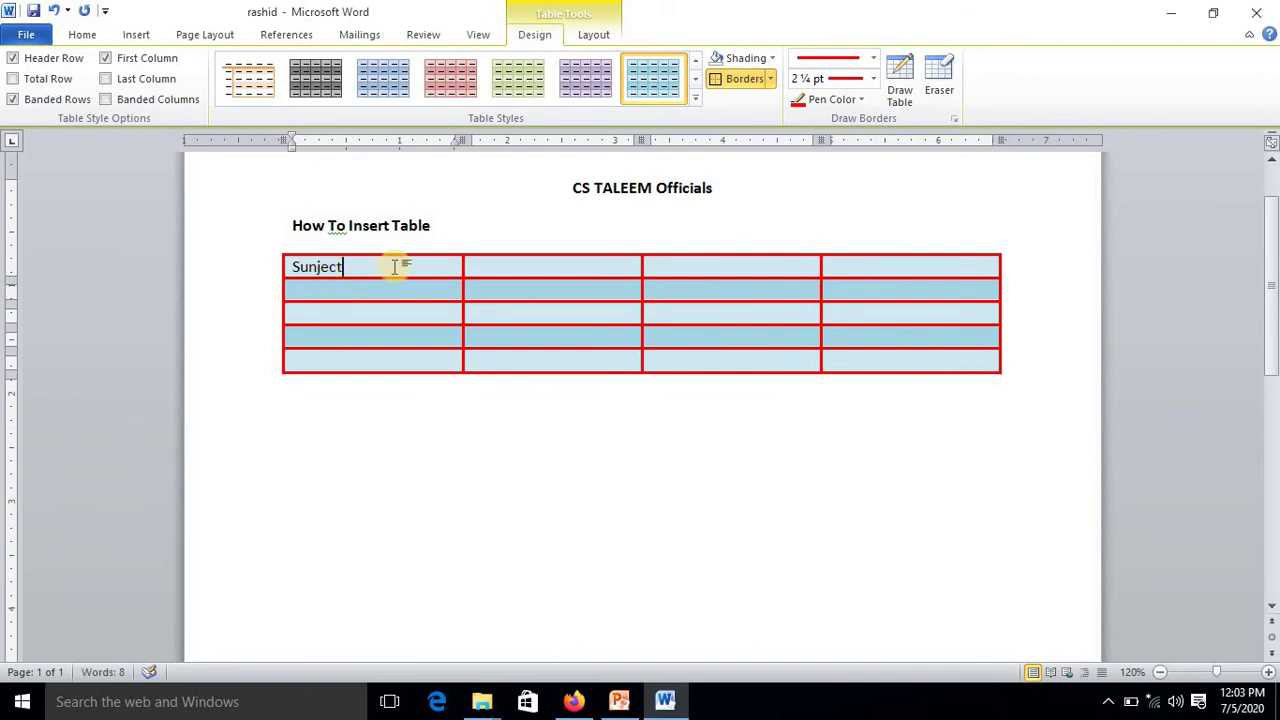
left_click(523, 264)
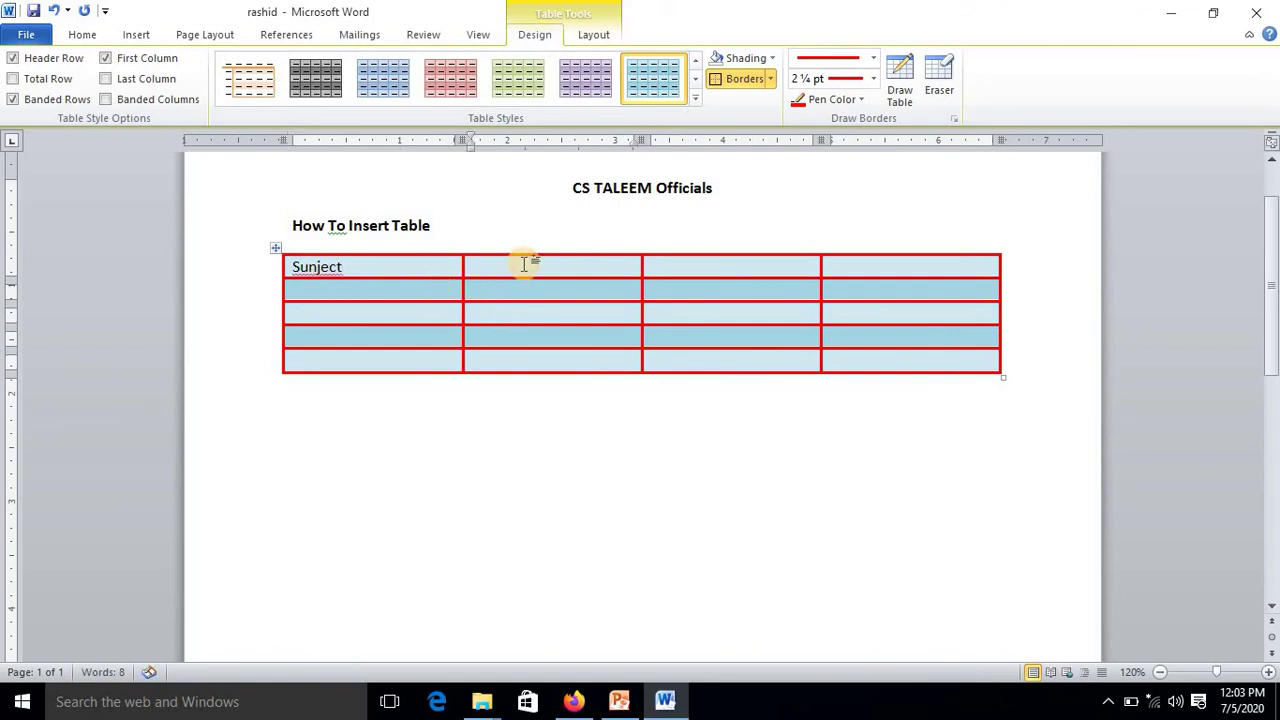
type("Obt. Marks")
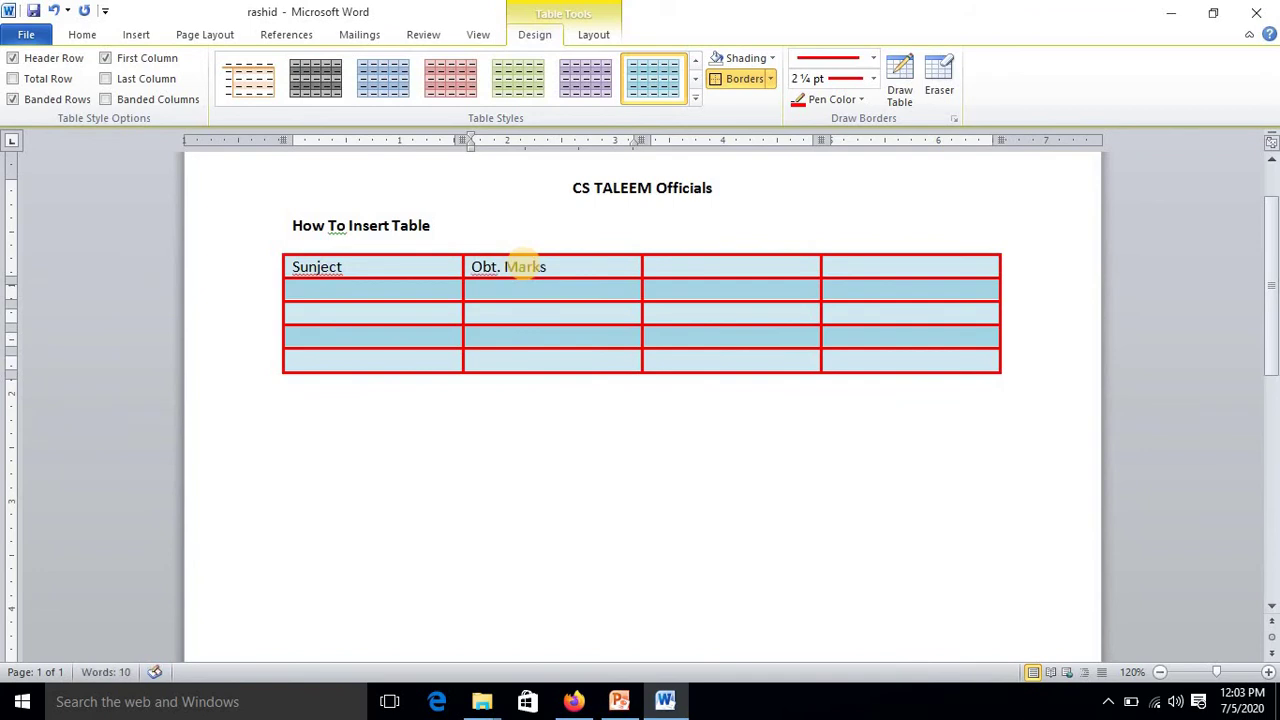
left_click(727, 263)
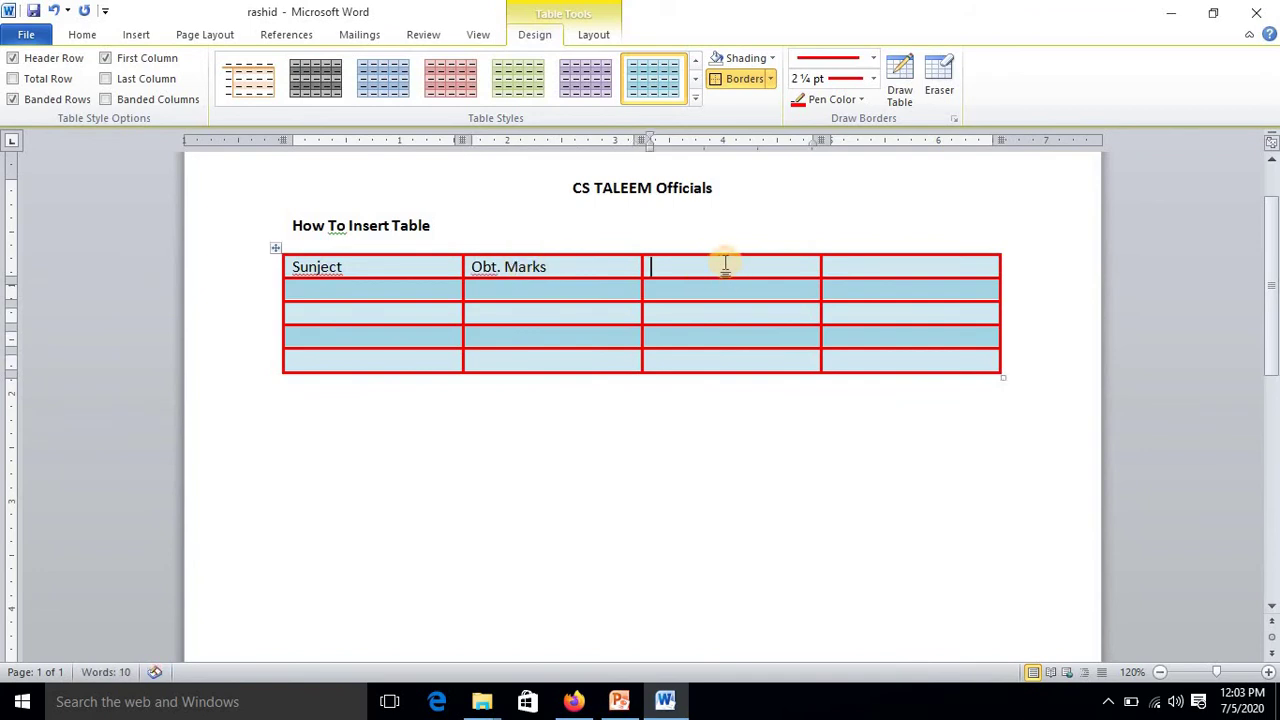
type("Total Mar")
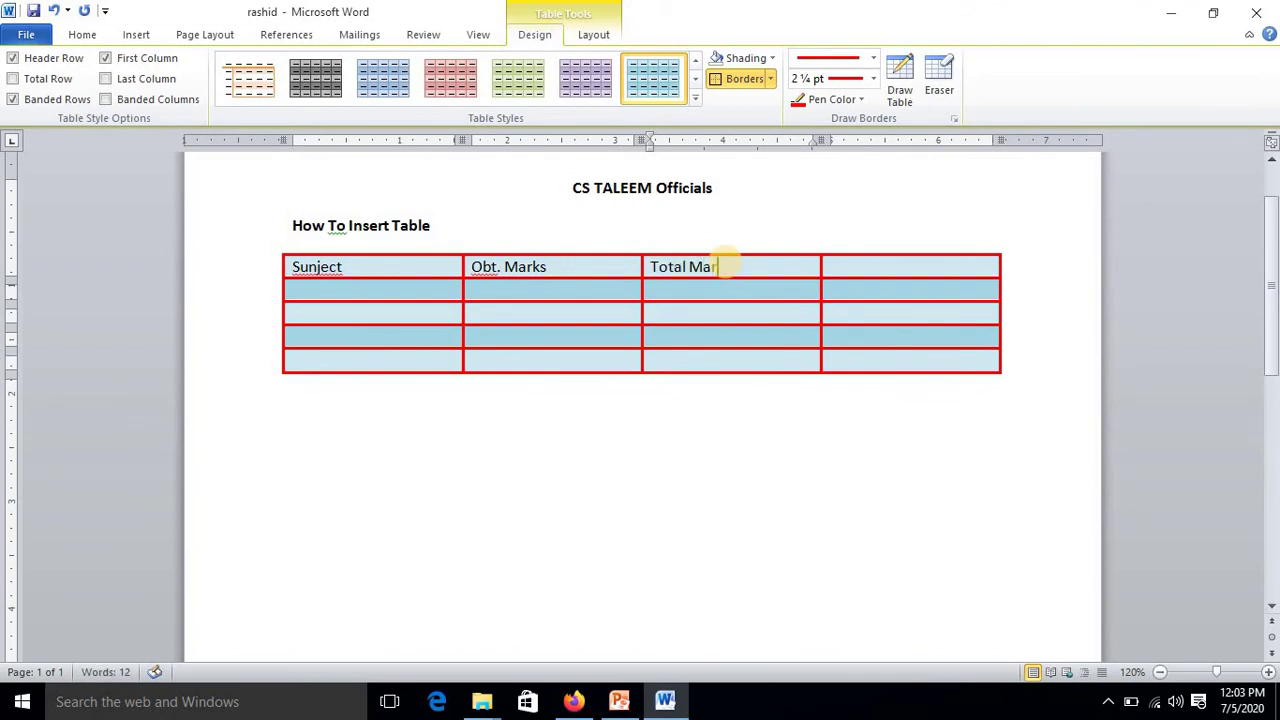
type("ks")
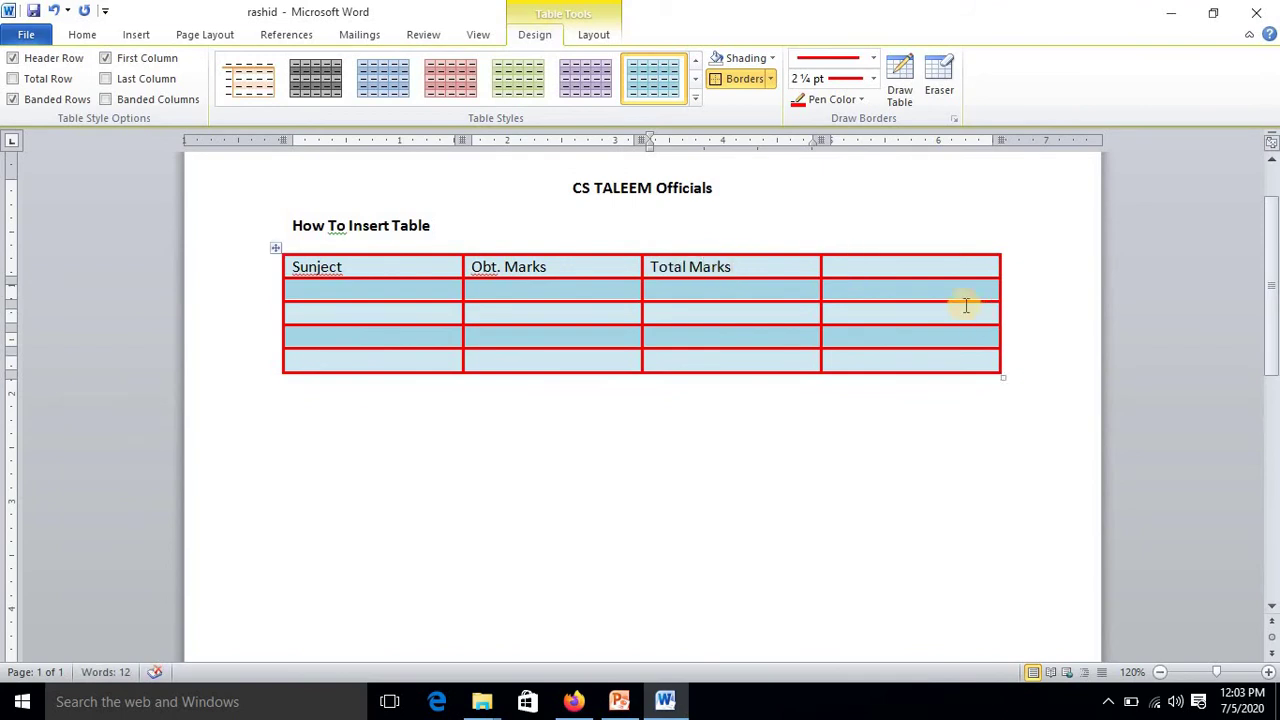
left_click(930, 270)
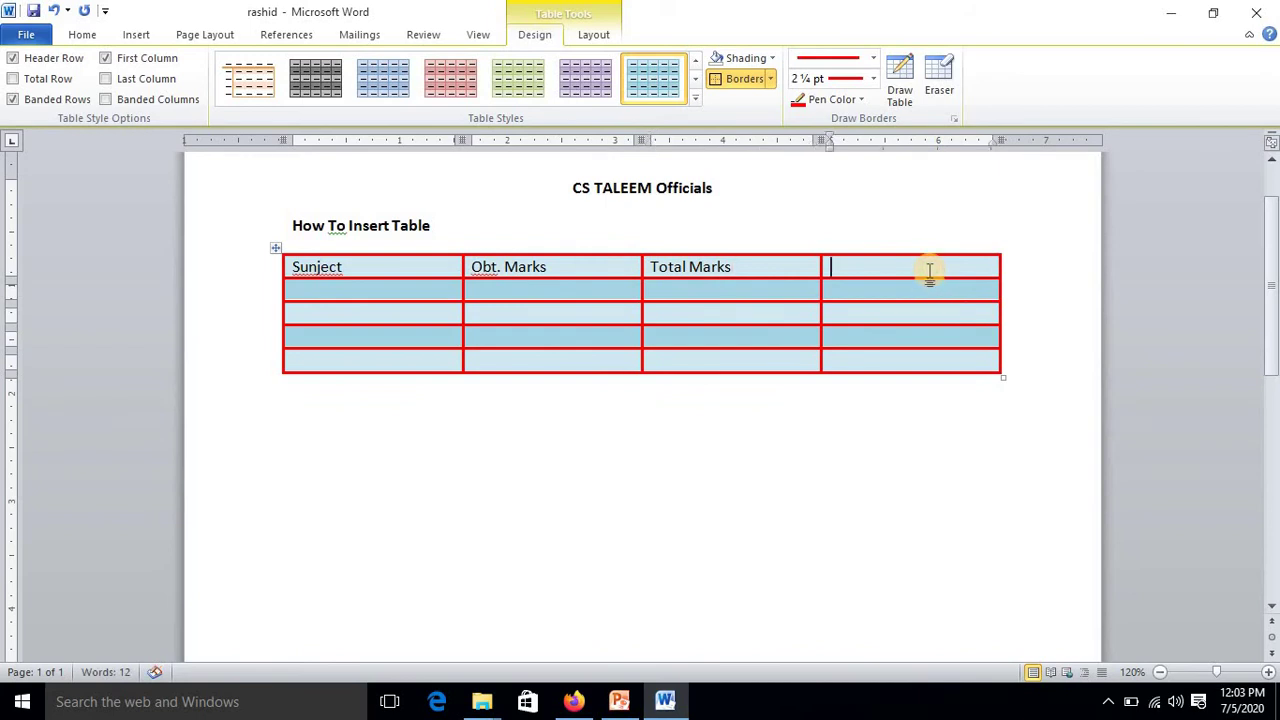
type("Grade")
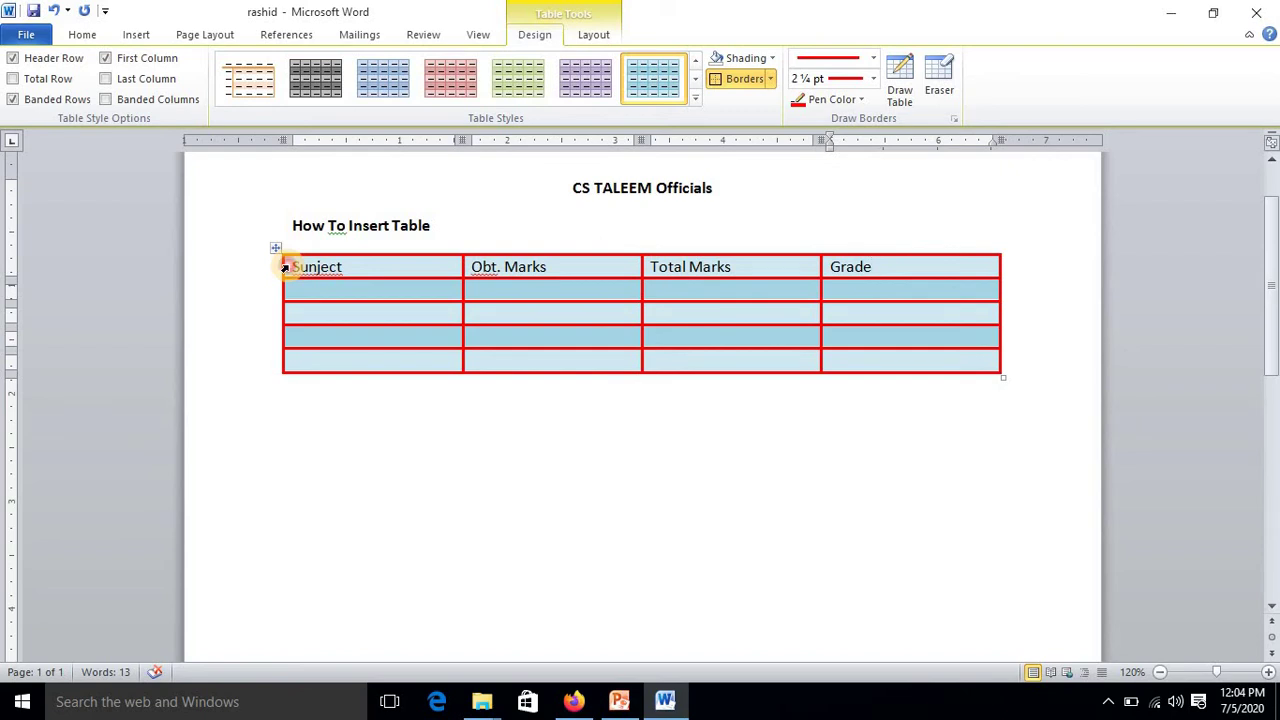
Set the alignment of the heading row's cells to Align Center, trying top-center and center-right alignments along the way
left_click(285, 268)
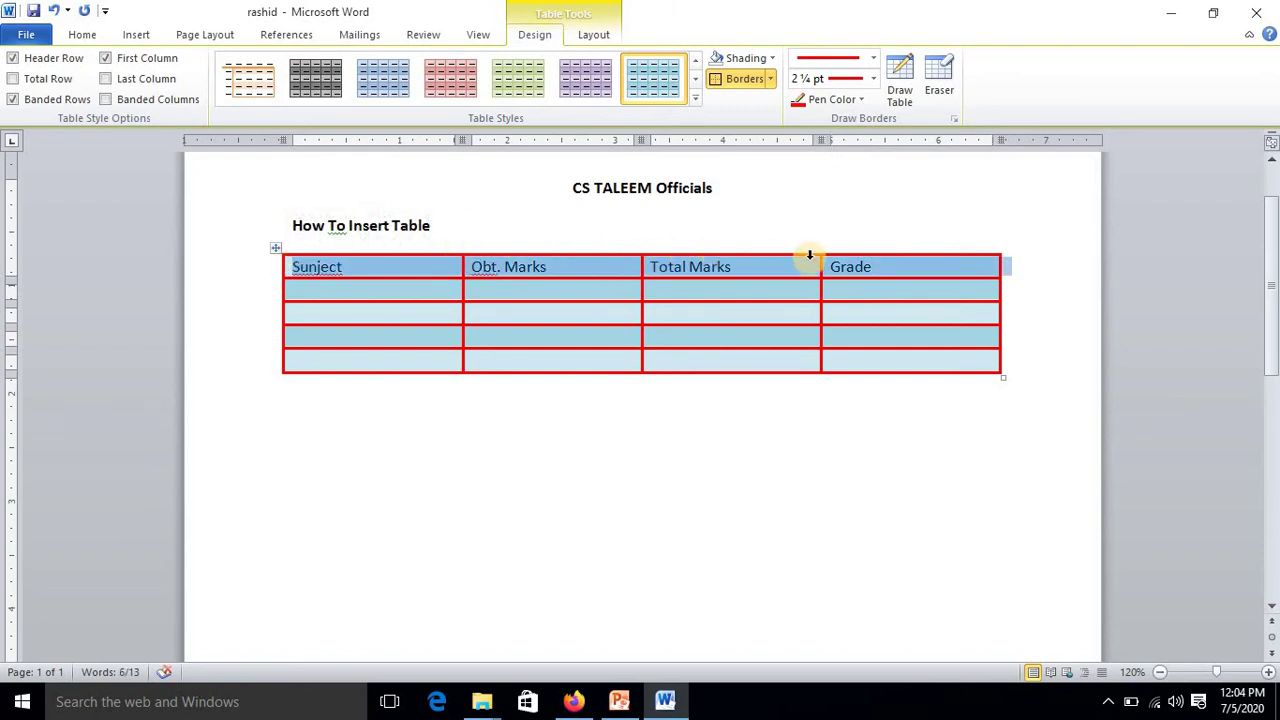
left_click(596, 35)
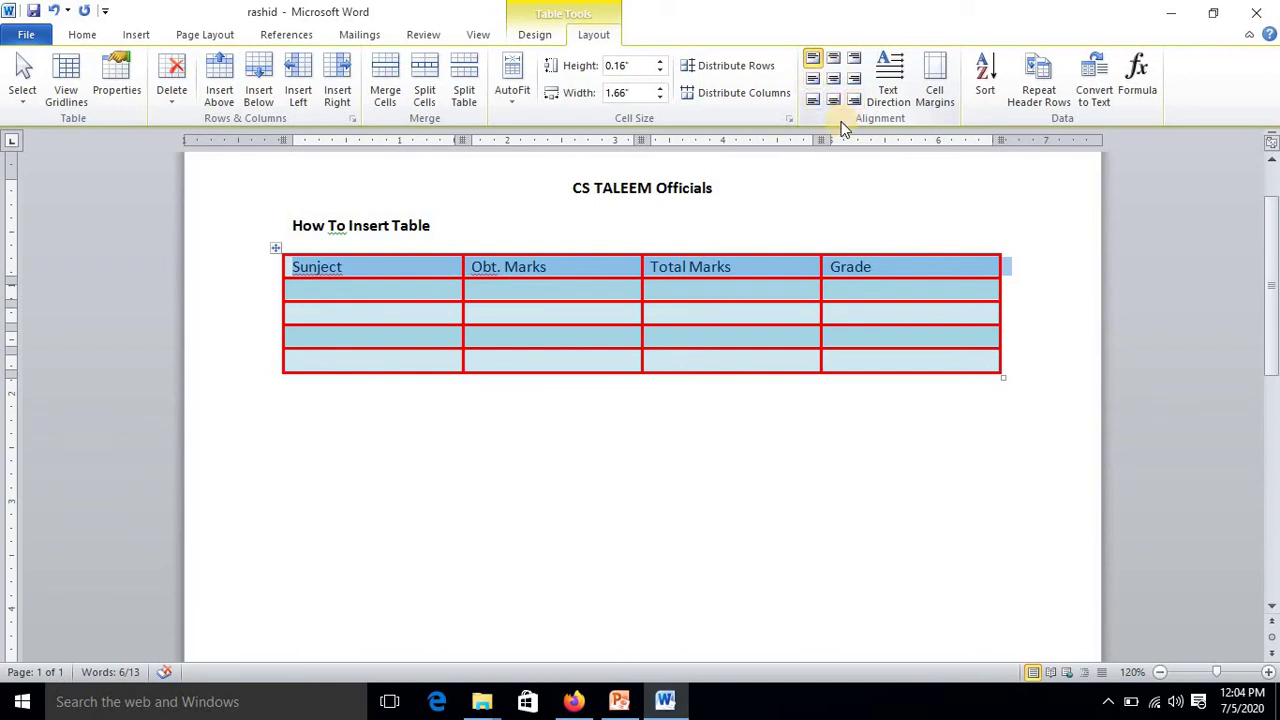
left_click(835, 62)
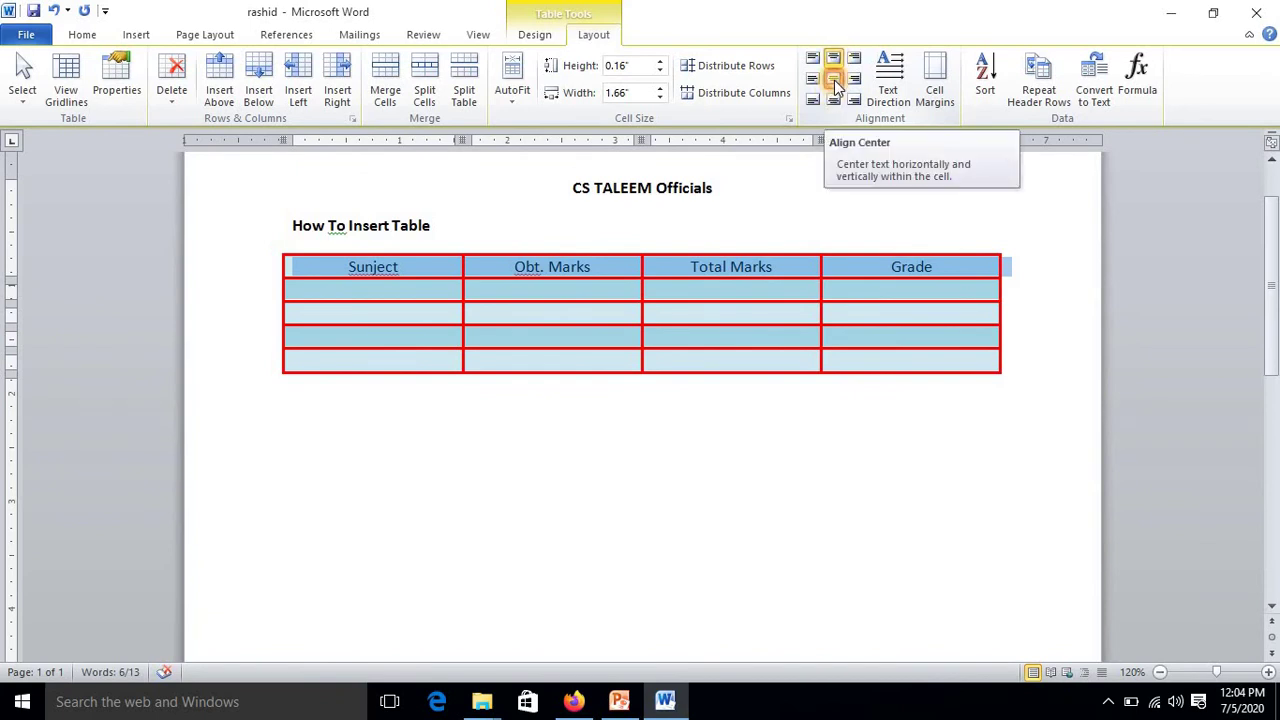
left_click(835, 82)
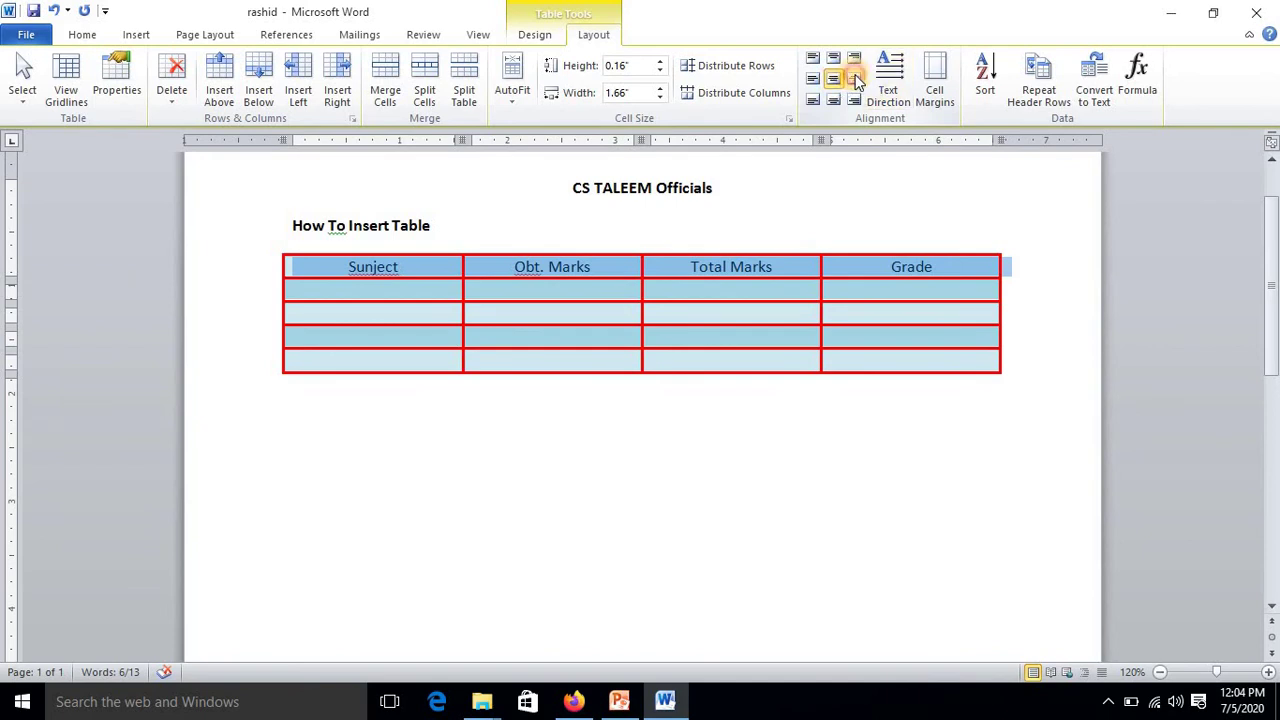
left_click(855, 80)
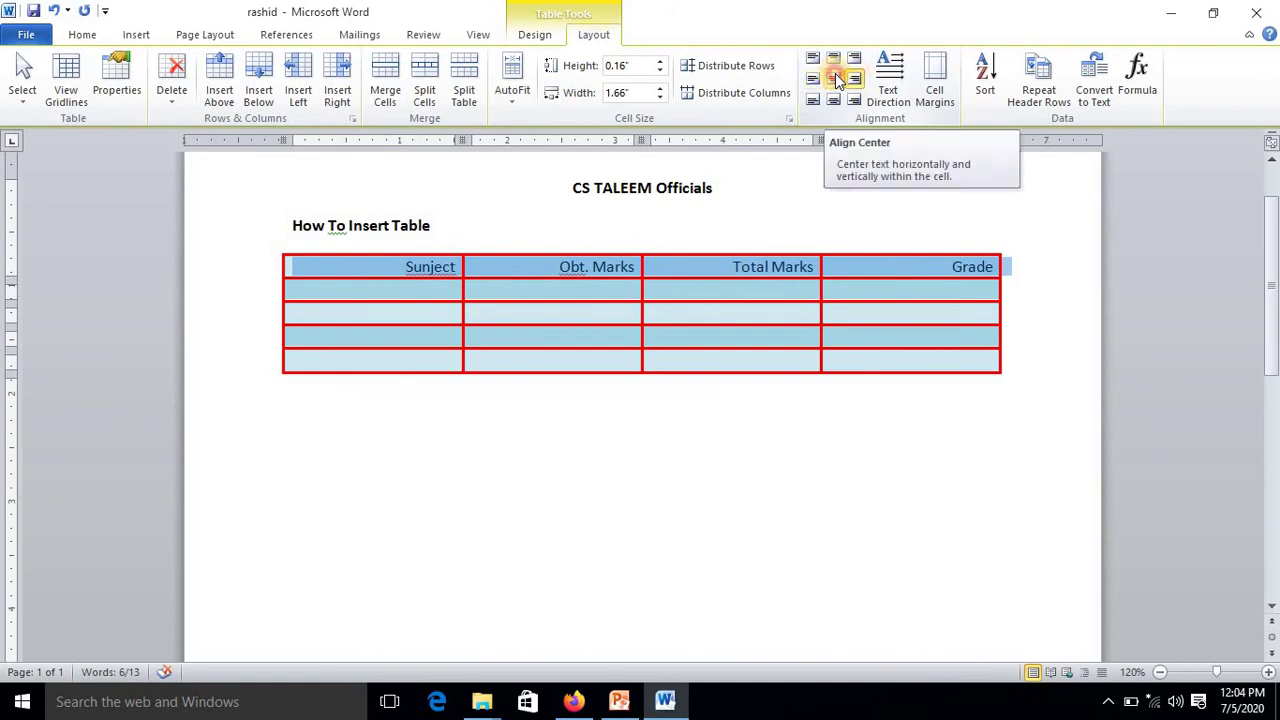
left_click(838, 80)
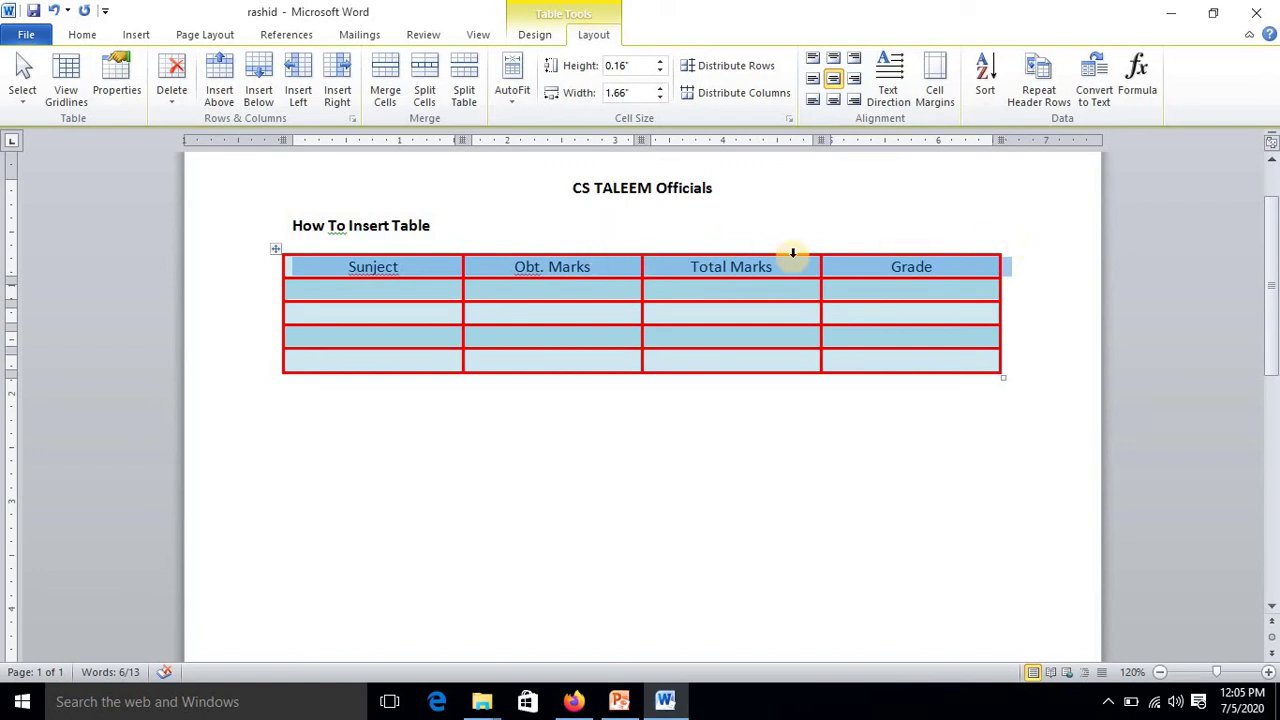
Shade the table's heading row black
left_click(530, 35)
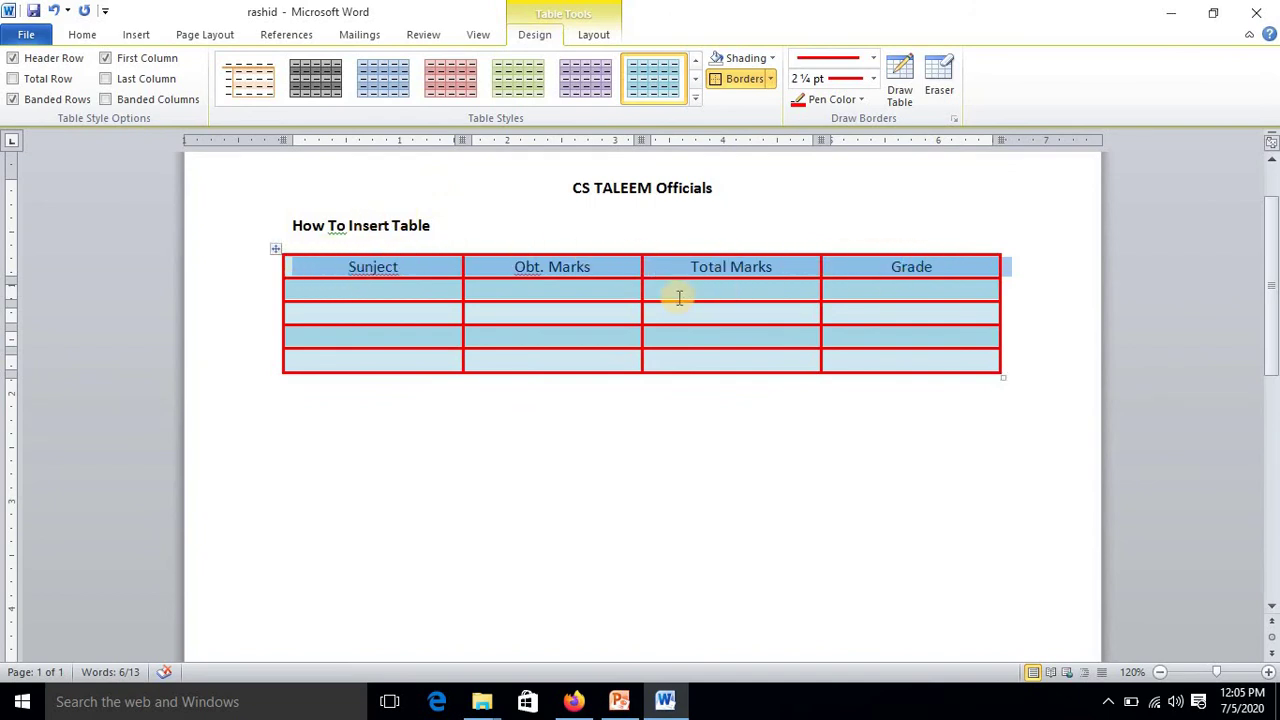
left_click(773, 58)
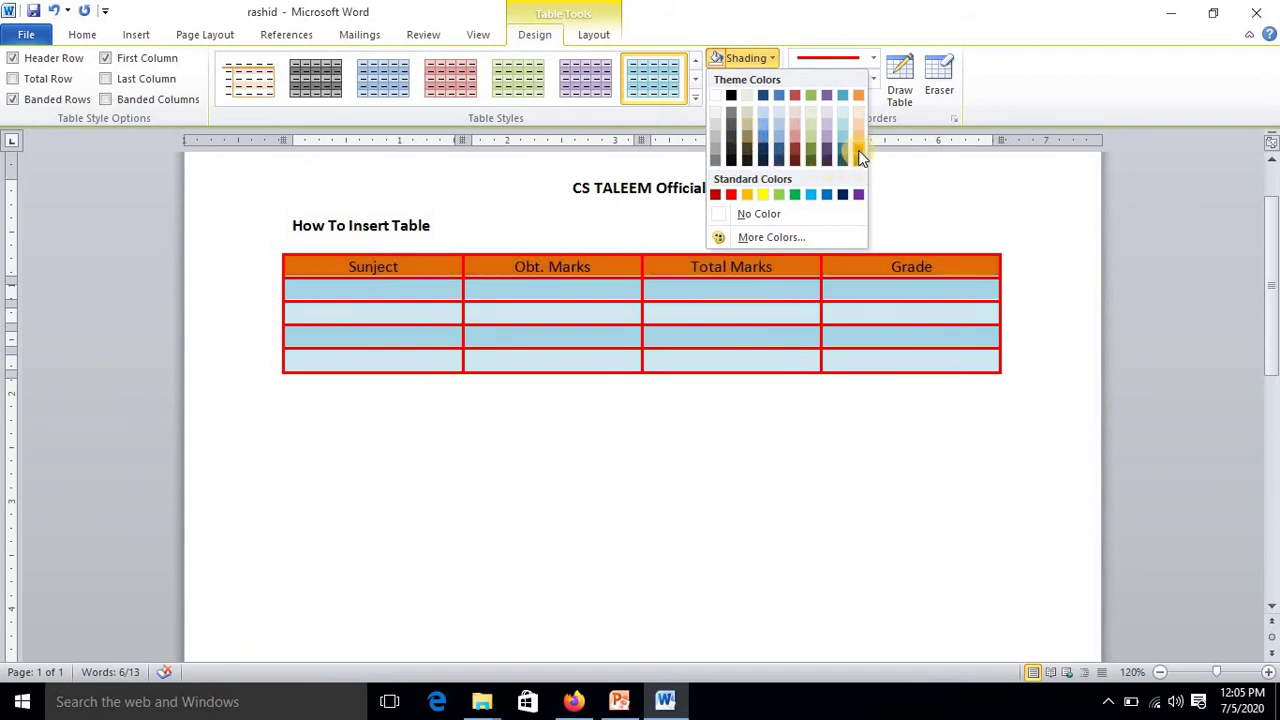
left_click(731, 94)
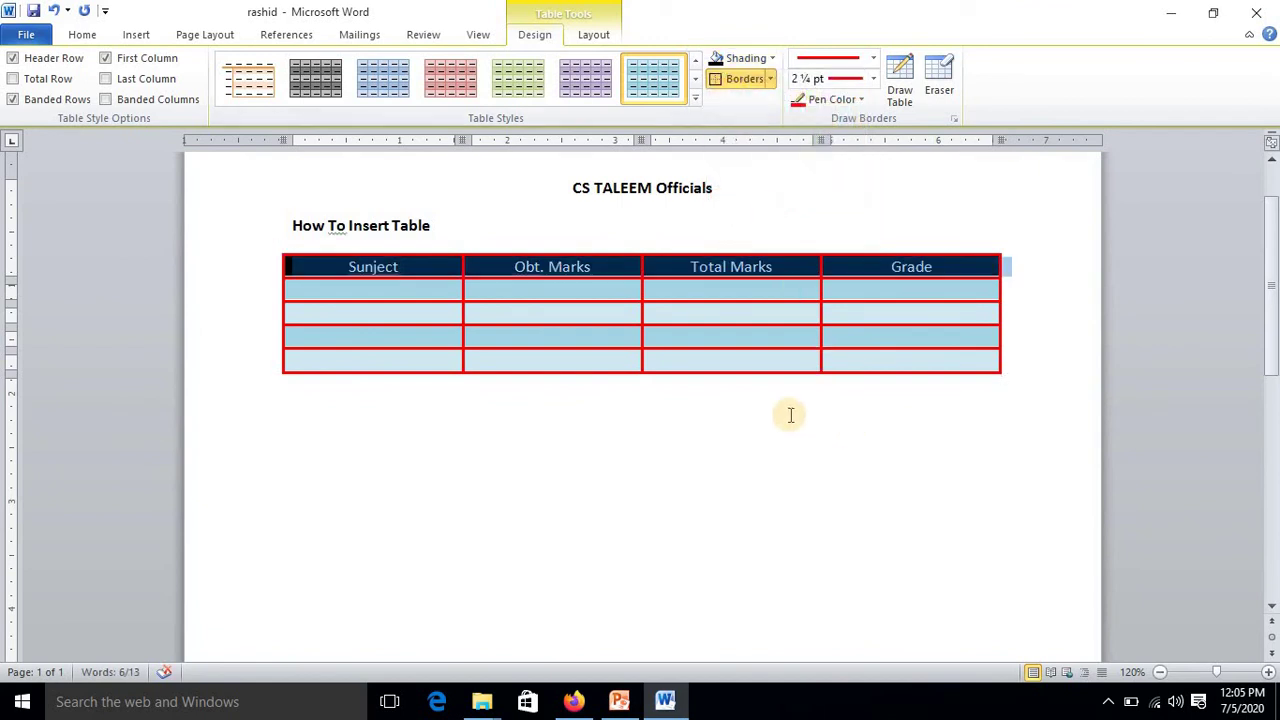
left_click(877, 457)
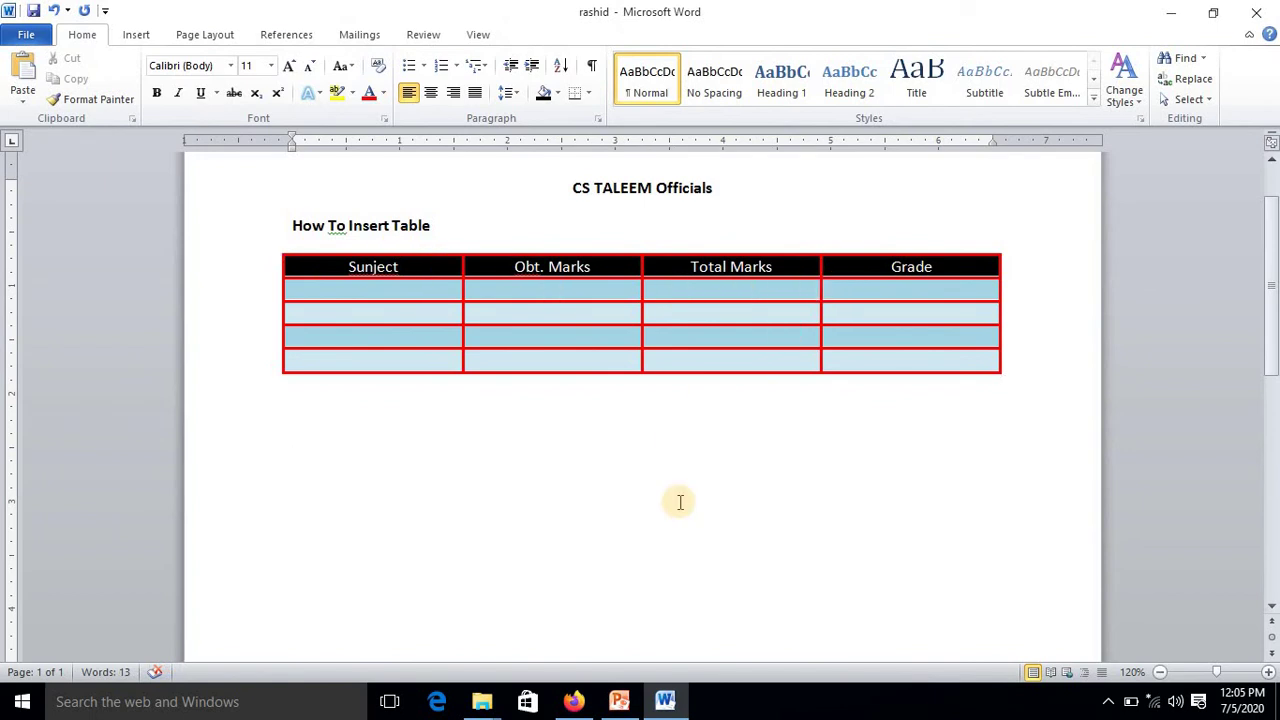
Insert the built-in quick table With Subheads 1 below the existing table
left_click(136, 35)
left_click(154, 95)
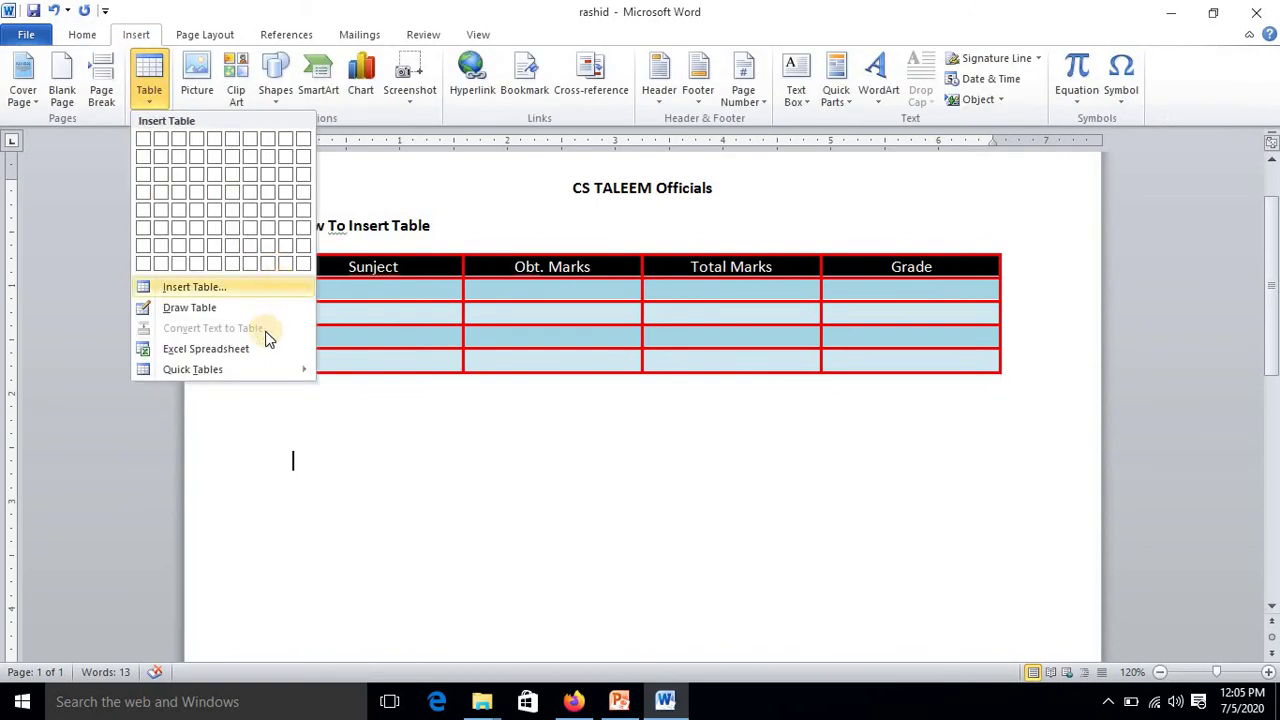
mouse_move(235, 378)
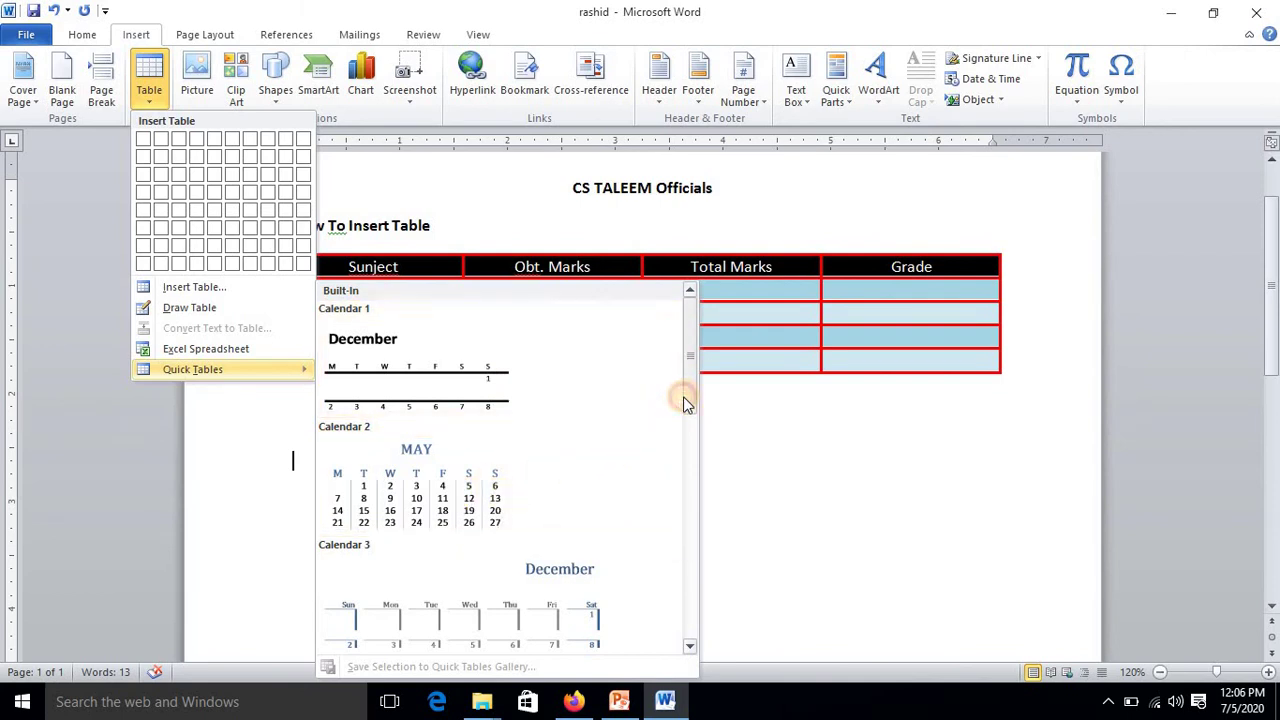
left_click_drag(687, 403, 694, 640)
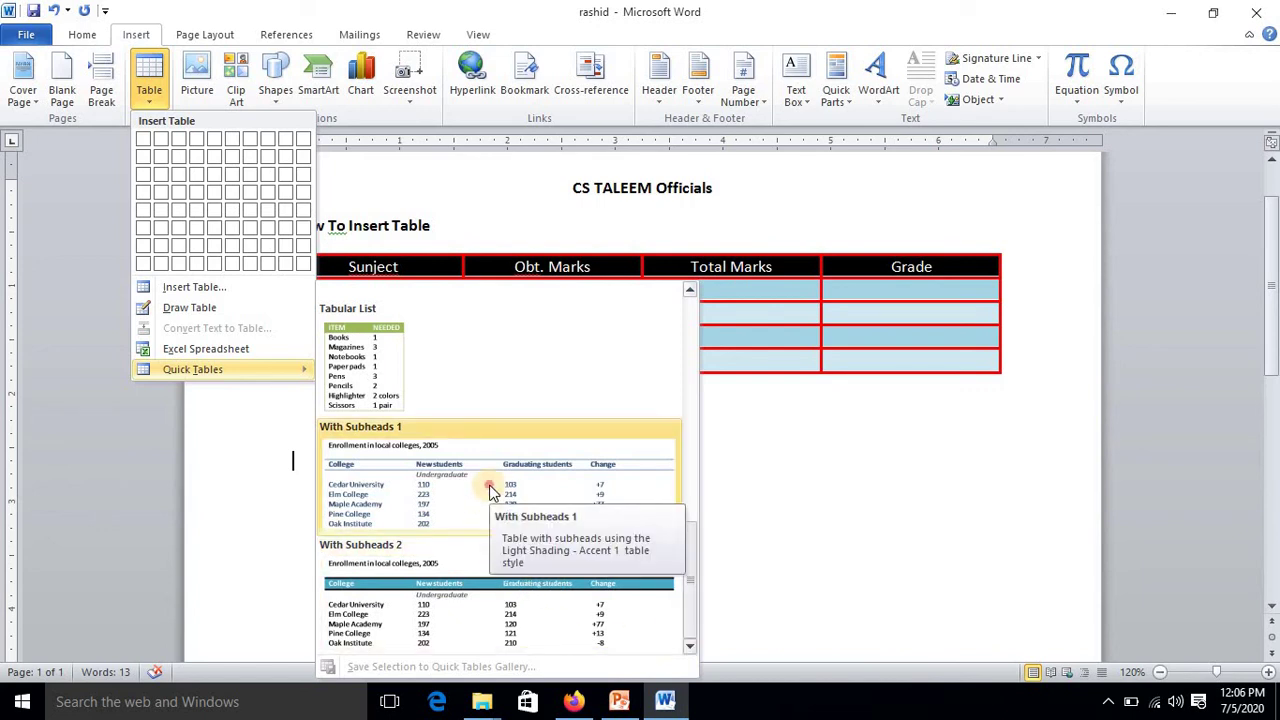
left_click(490, 492)
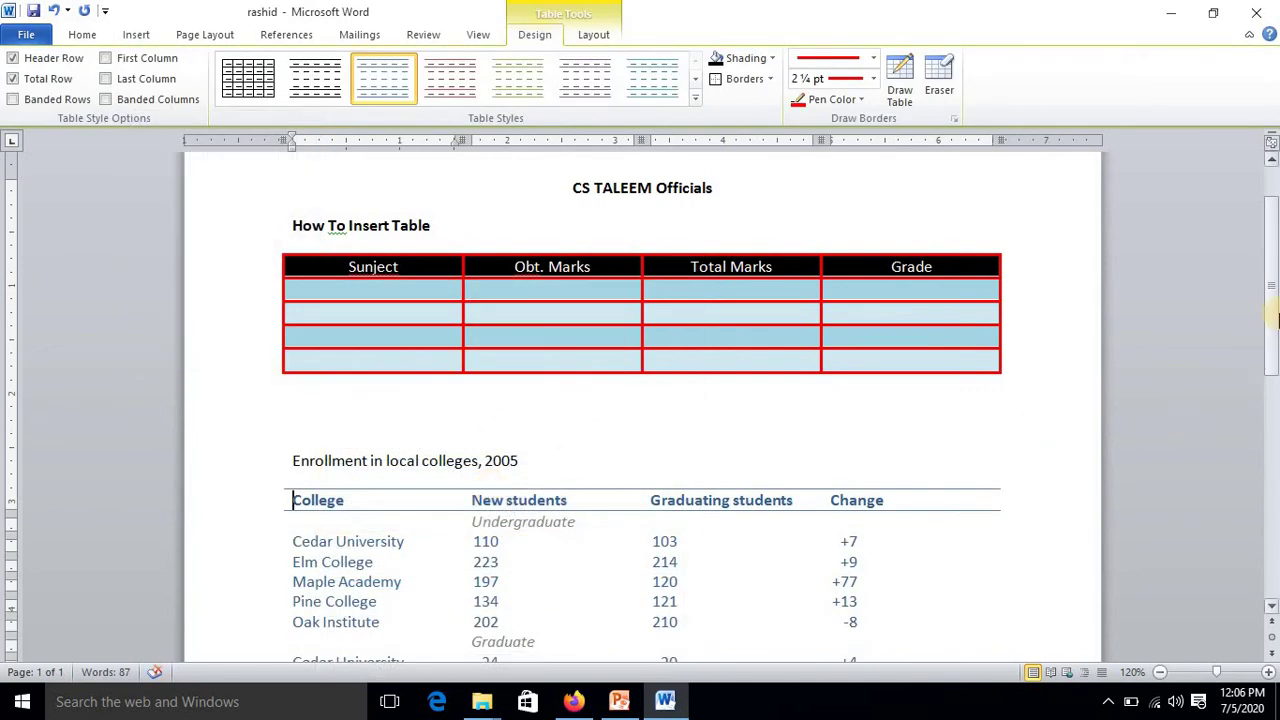
left_click_drag(1275, 316, 1275, 399)
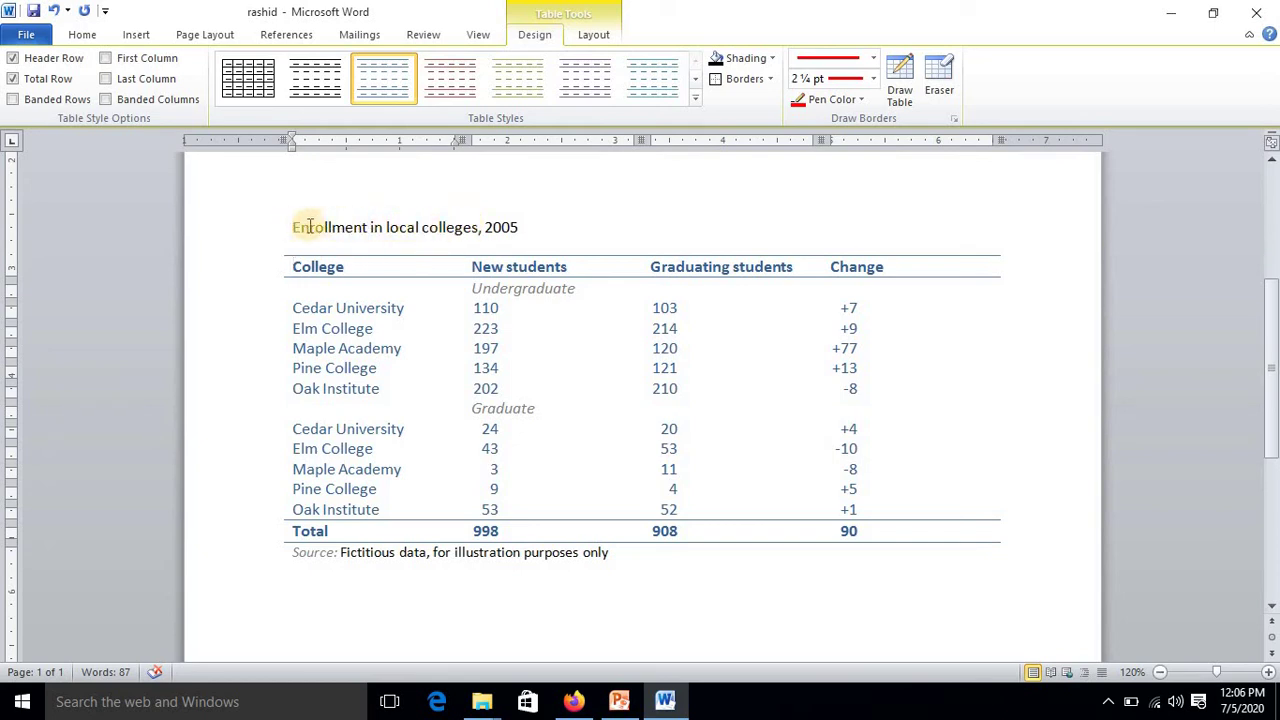
Edit the quick table's title to read "Enrollment in Govt colleges, 2020"
left_click_drag(291, 230, 533, 242)
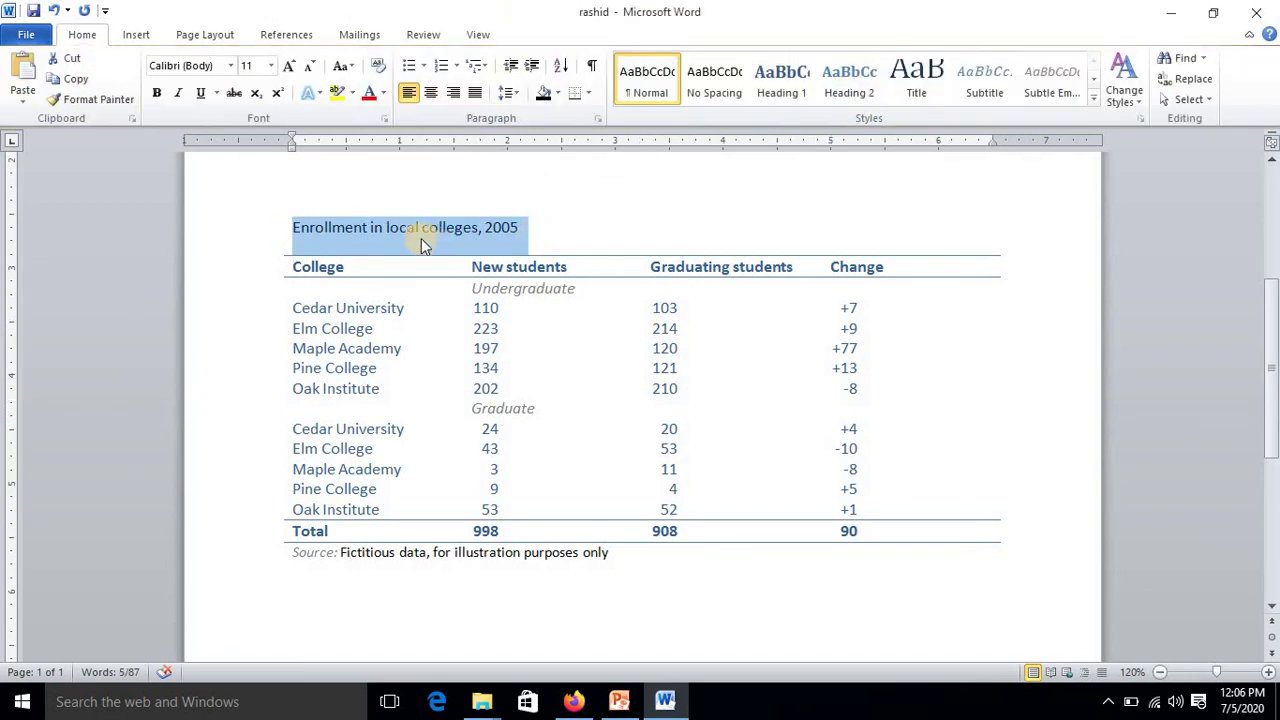
left_click(388, 230)
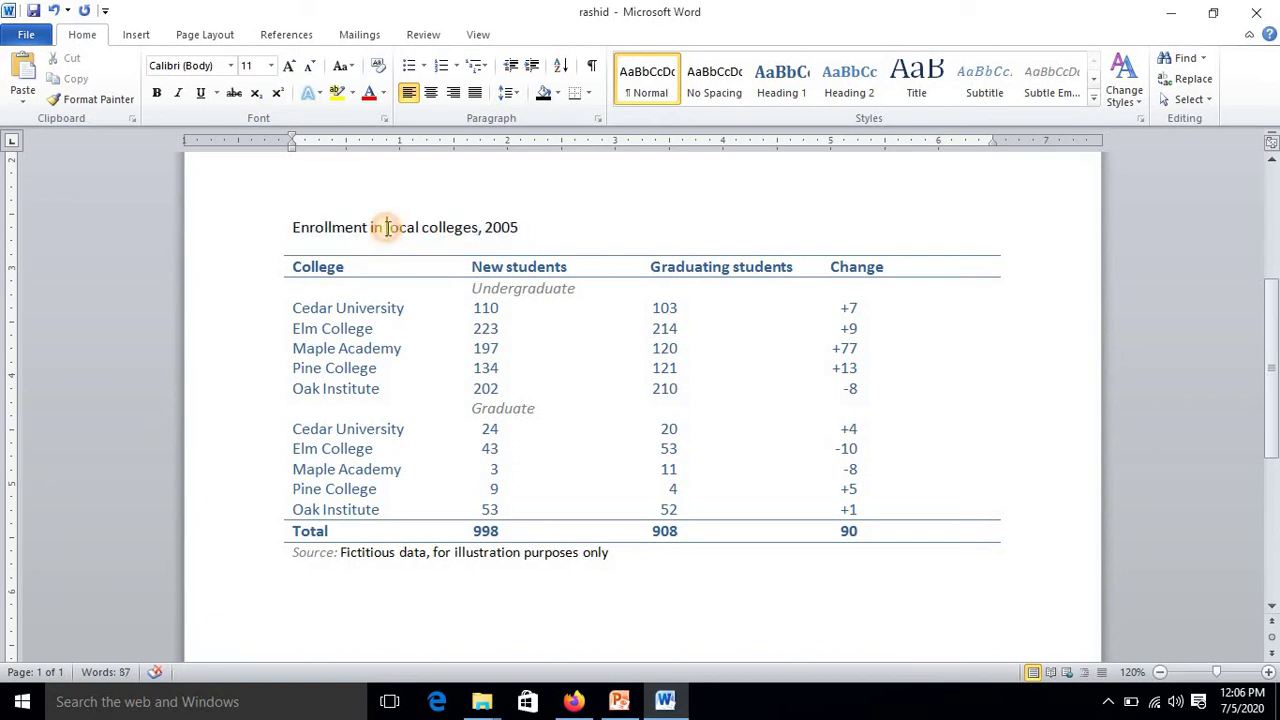
left_click_drag(386, 228, 420, 228)
type("Gov")
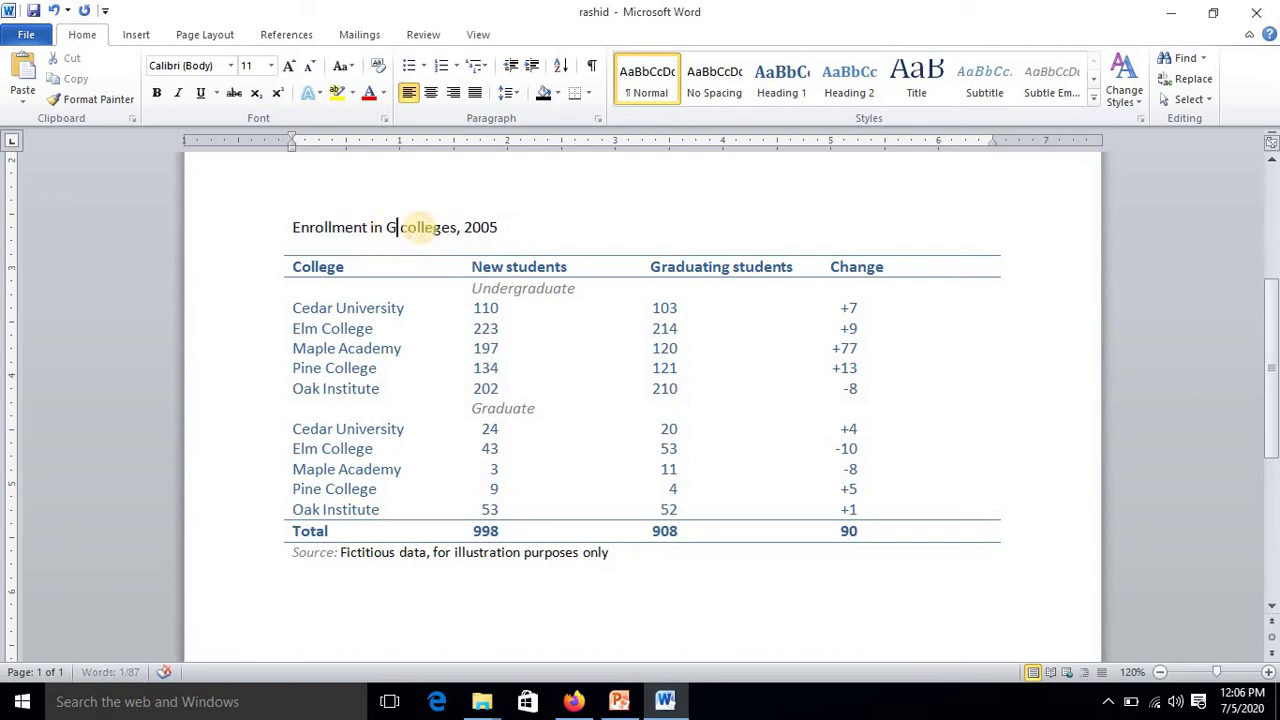
type("t")
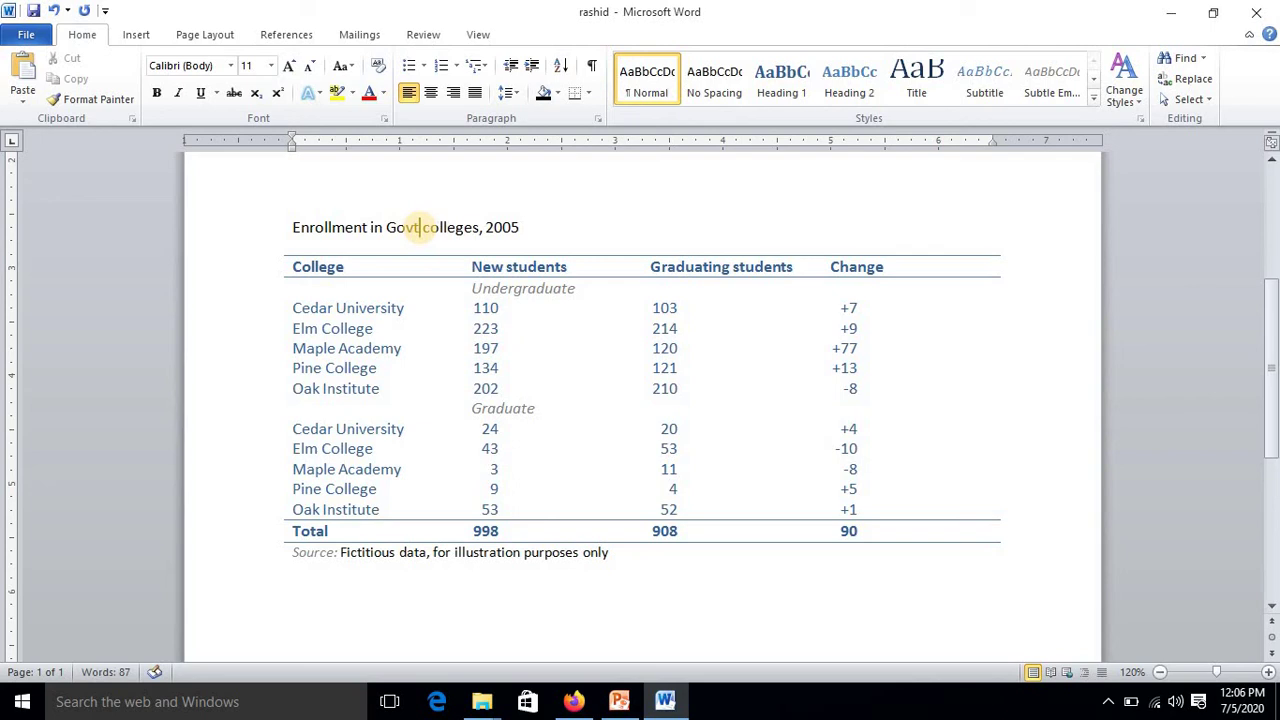
left_click(522, 227)
key("BackSpace")
key("BackSpace")
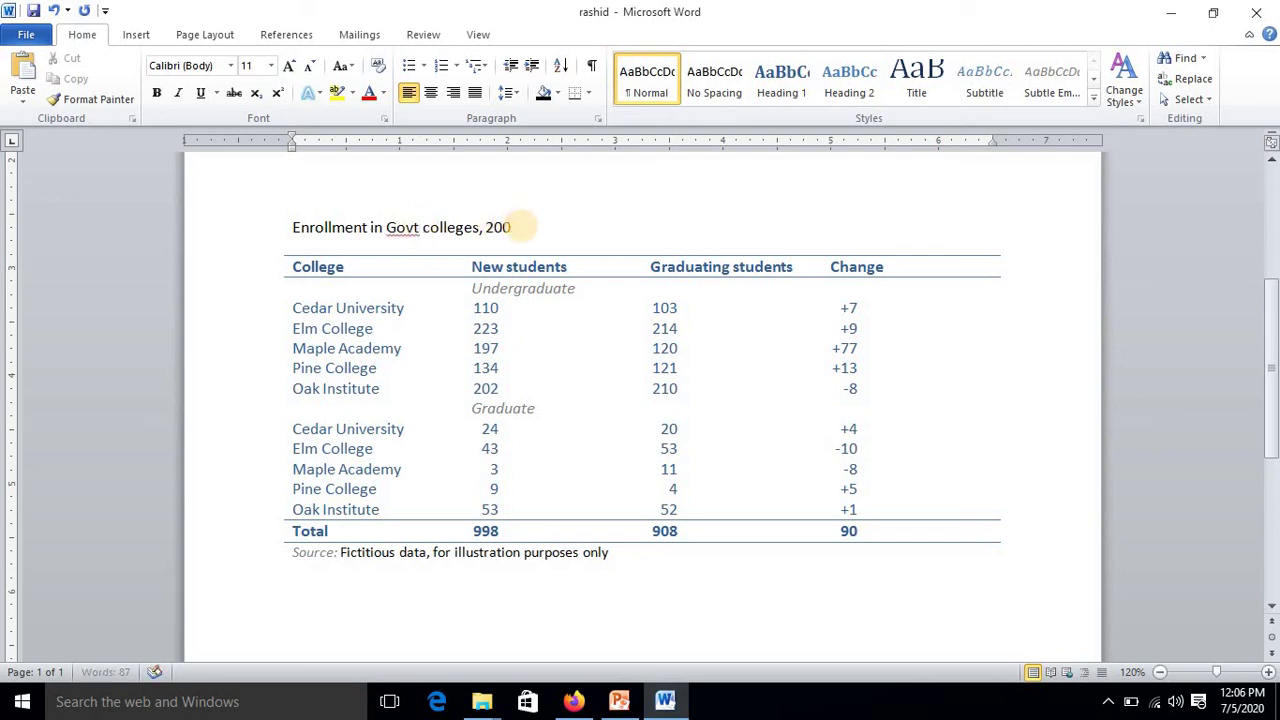
type("20")
Center the enrollment title above the quick table and make it bold
left_click(291, 228)
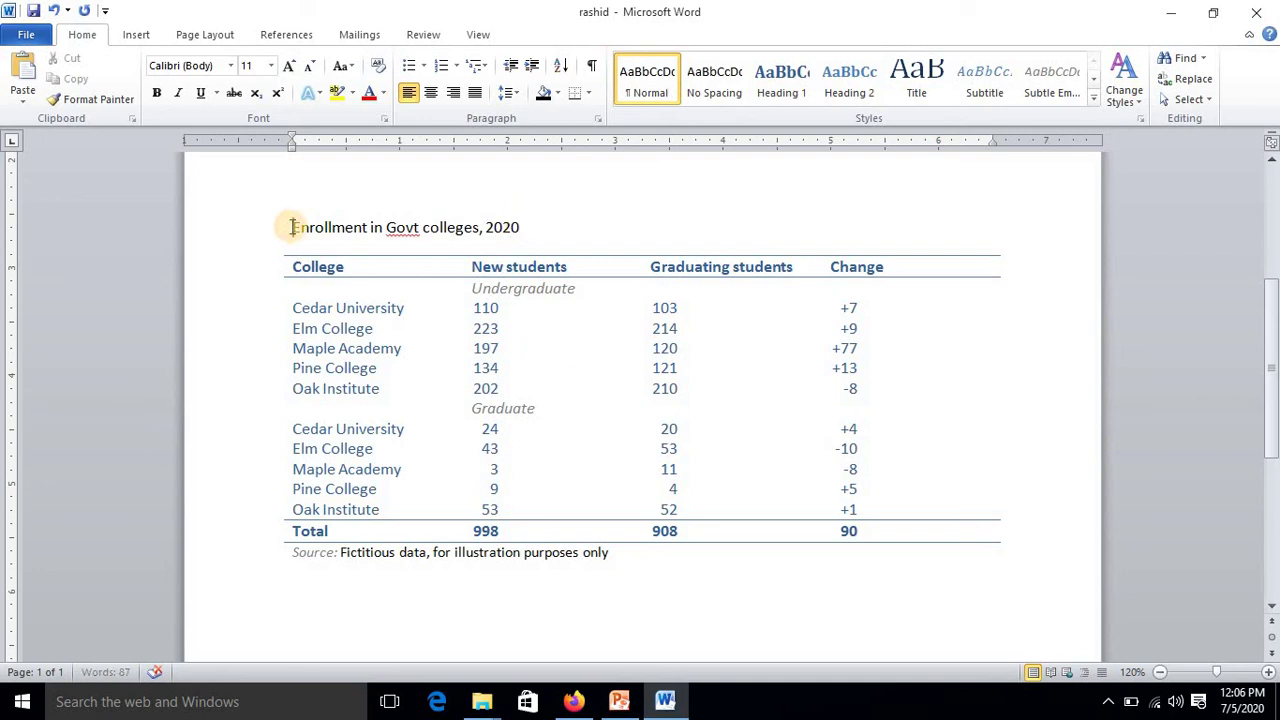
key("ctrl+e")
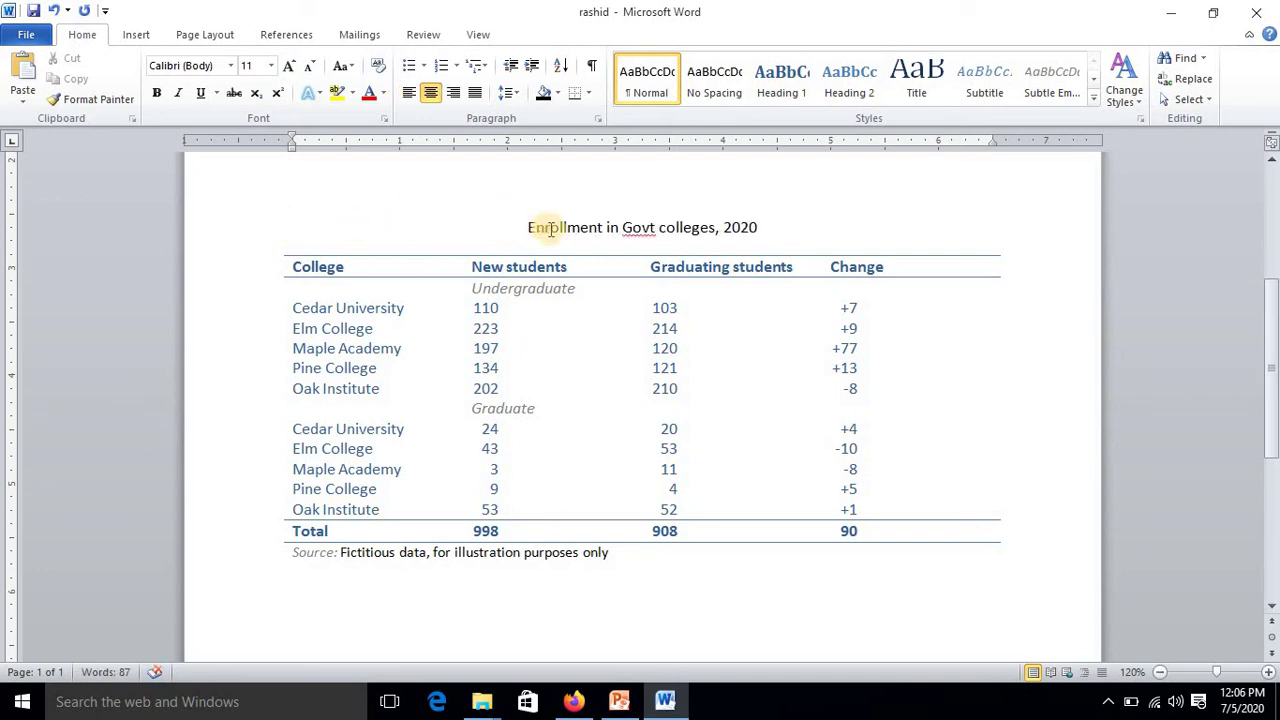
left_click_drag(527, 228, 794, 231)
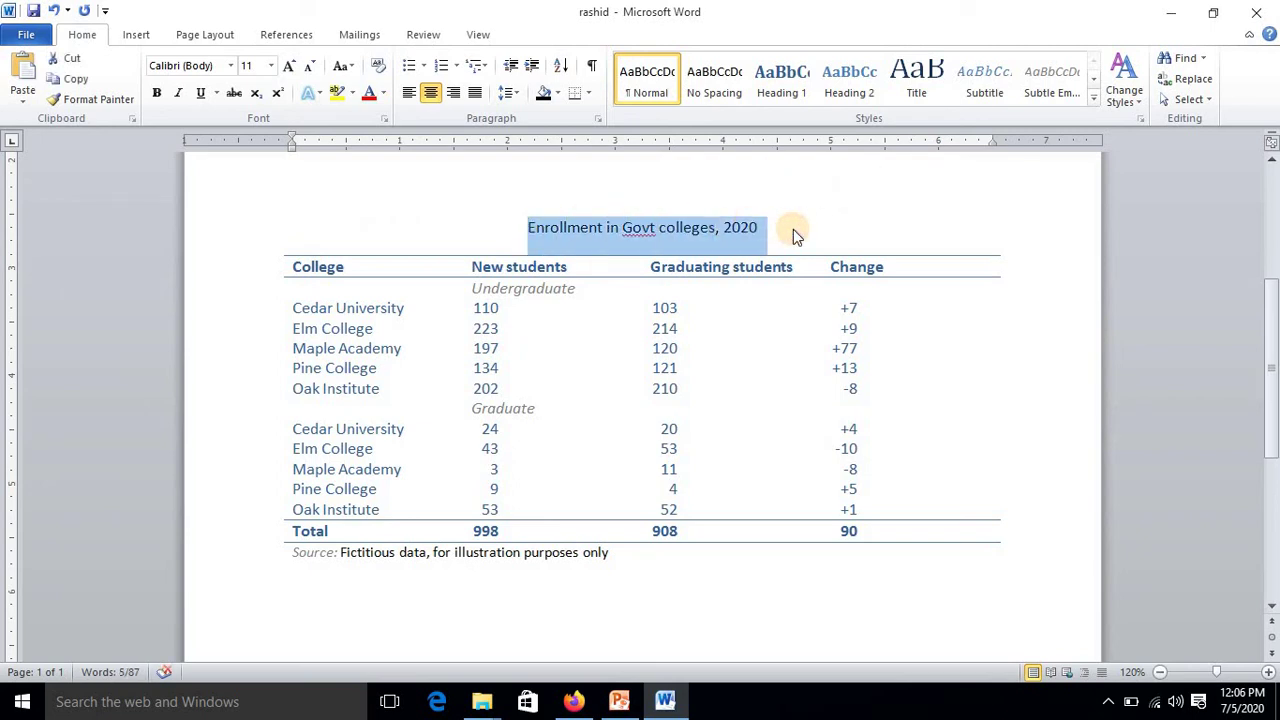
key("ctrl+b")
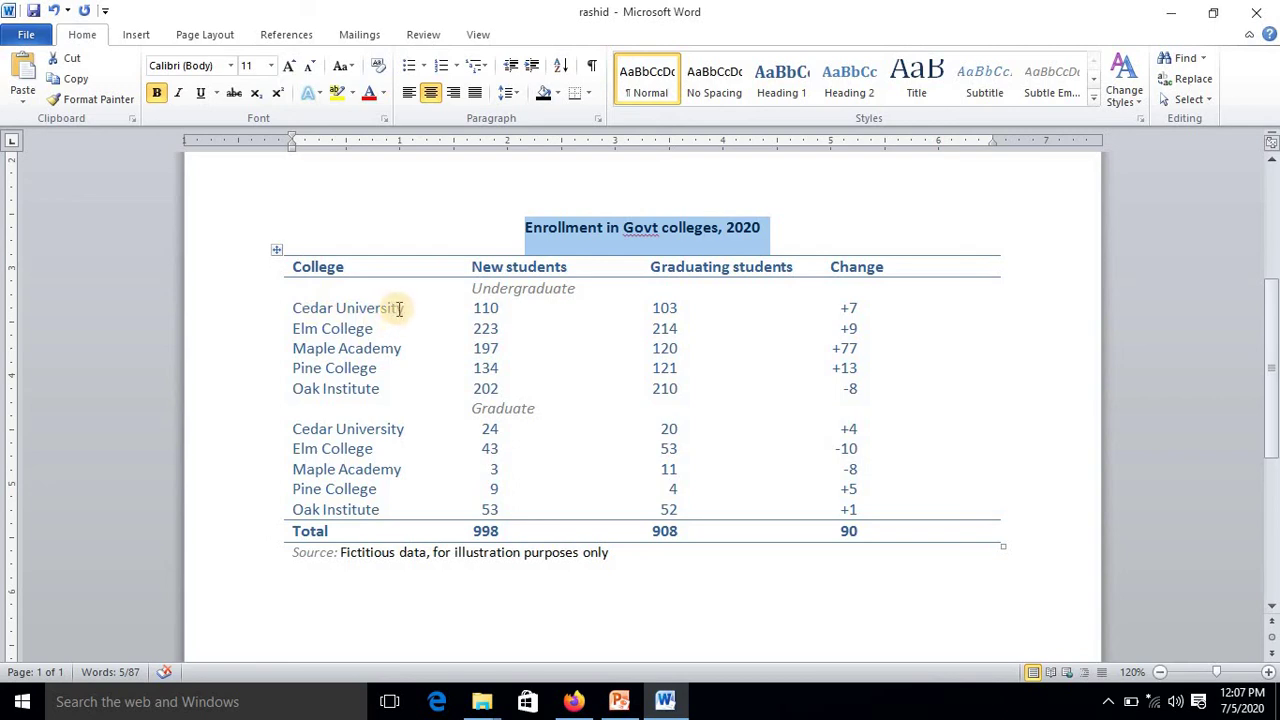
Replace the first two undergraduate college names, Cedar University and Elm College, with "Govt College Multan" and "Govt College Lahoe"
left_click(400, 309)
left_click_drag(407, 309, 268, 314)
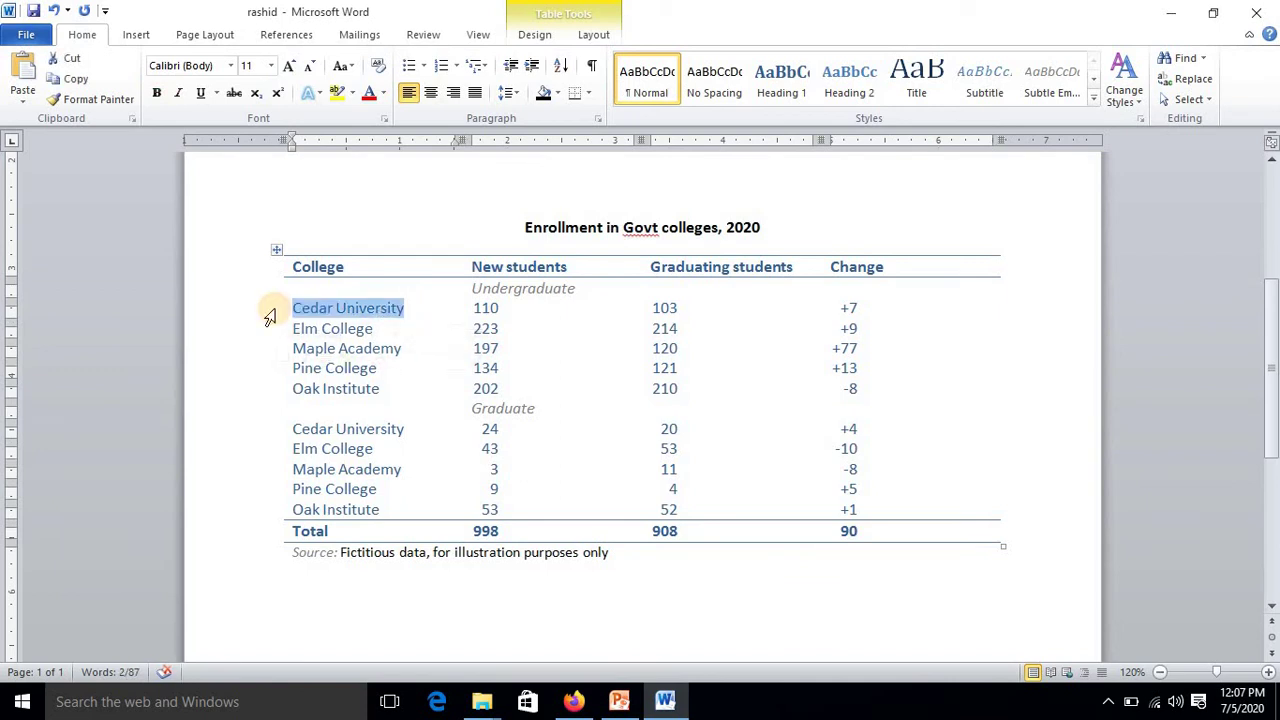
type("Govt")
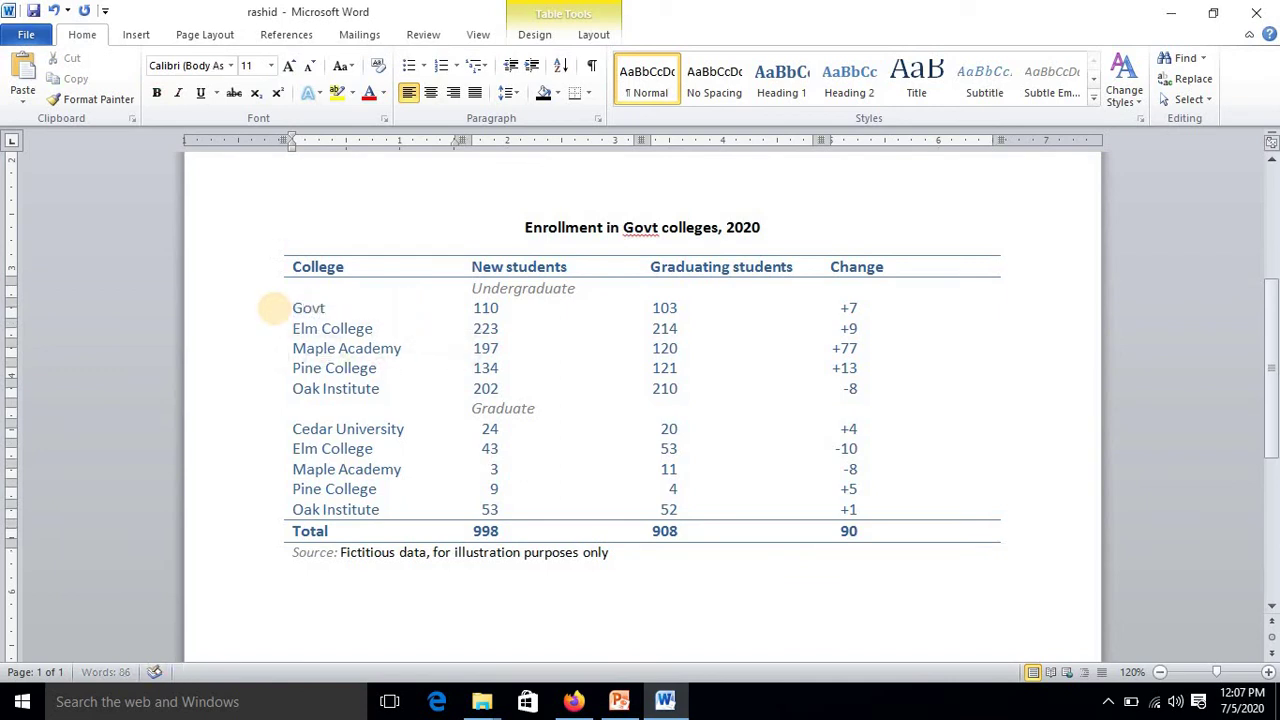
type(" College ")
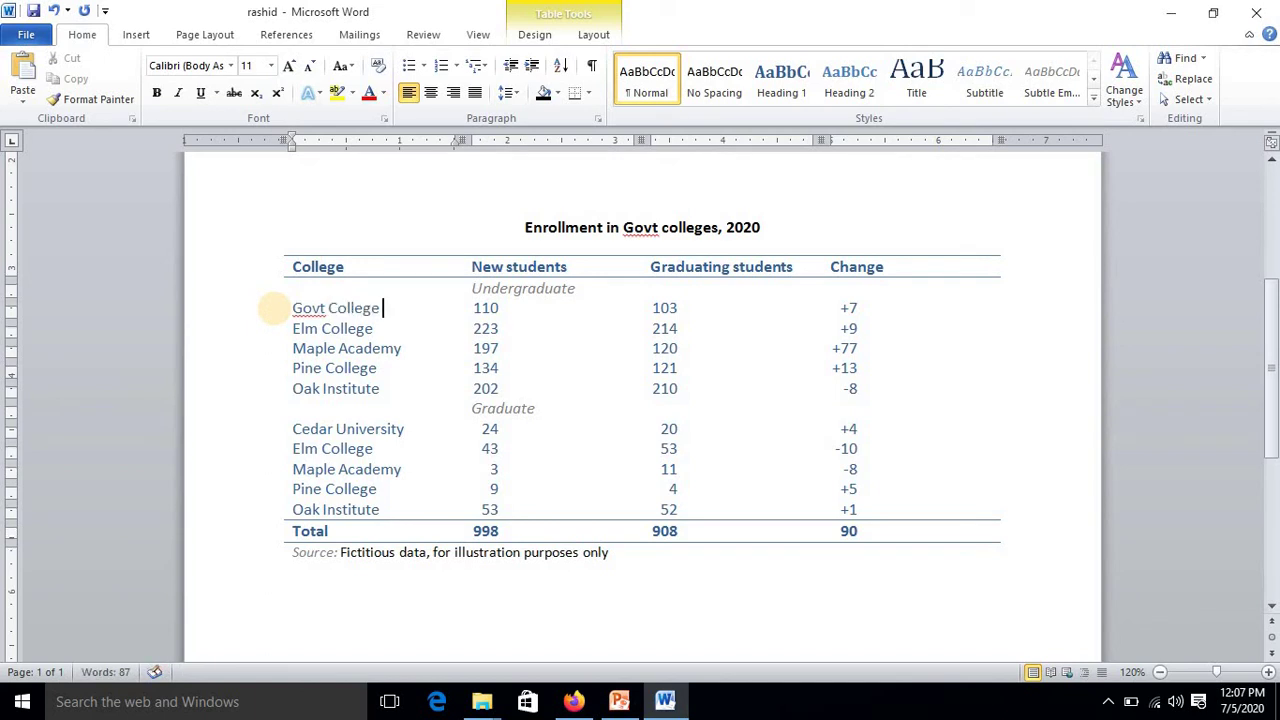
type("Multan")
left_click(288, 331)
type("G")
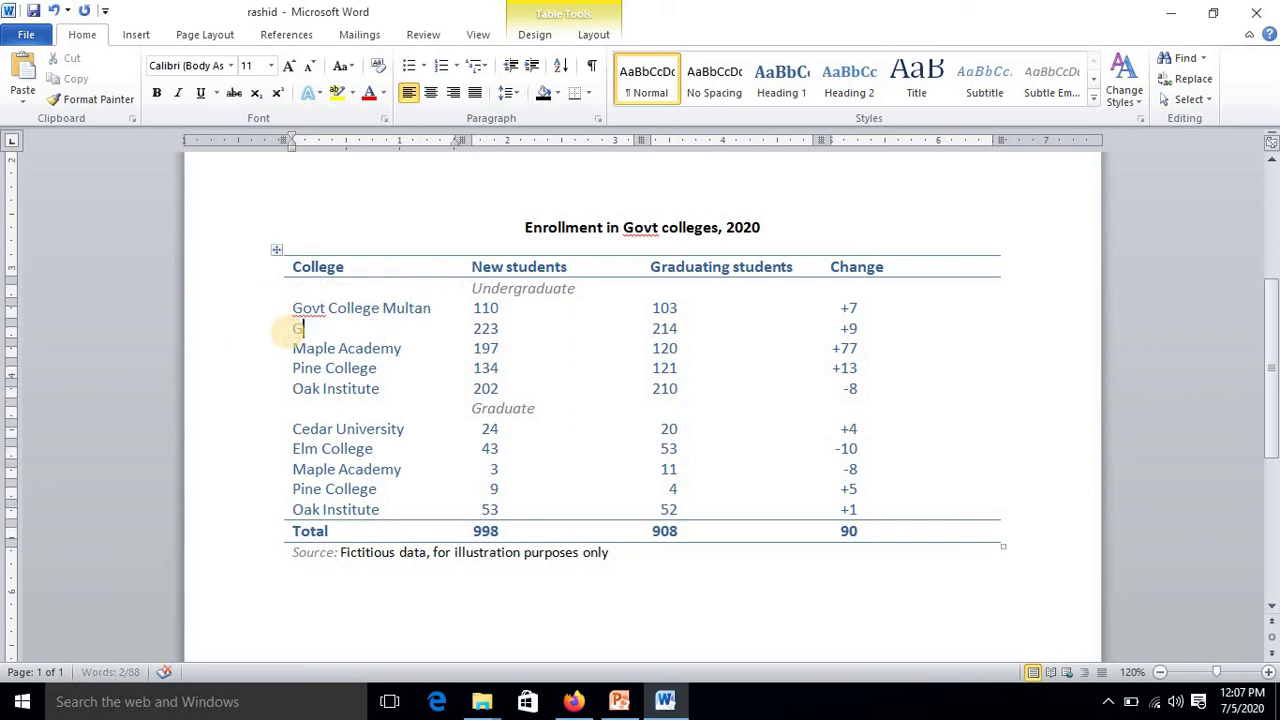
type("ovt Co")
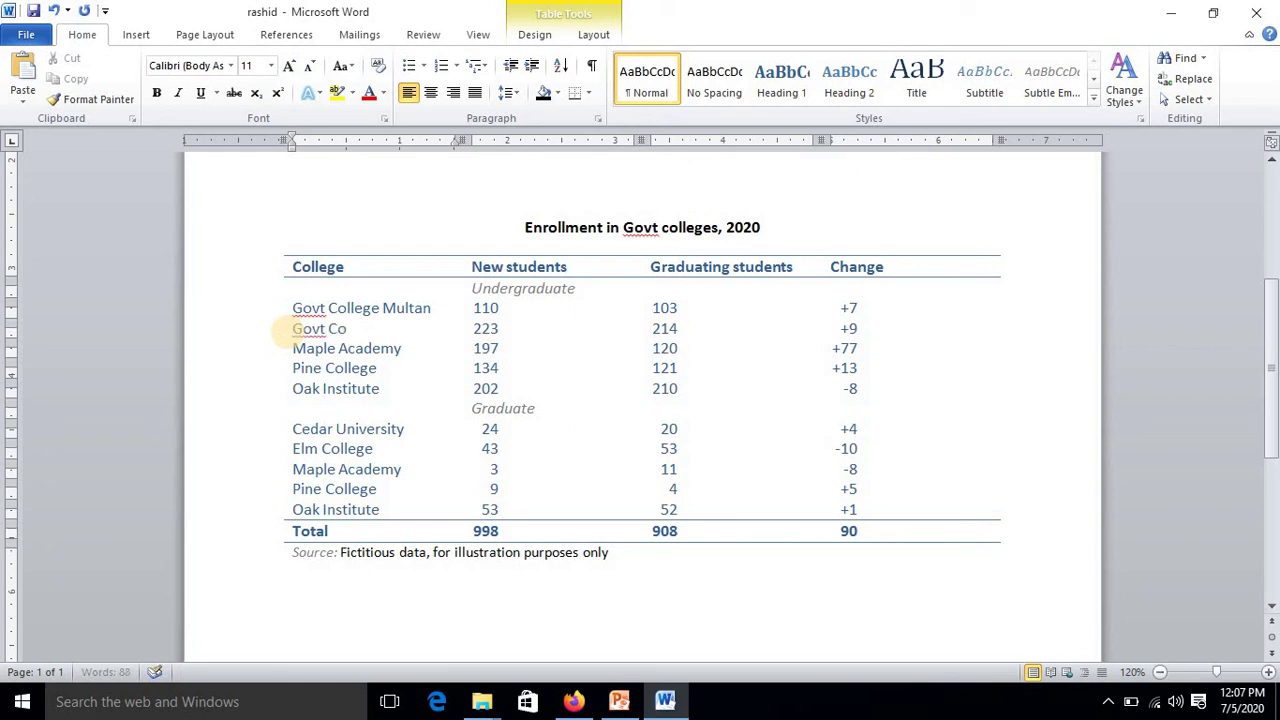
type("llege Lahoe")
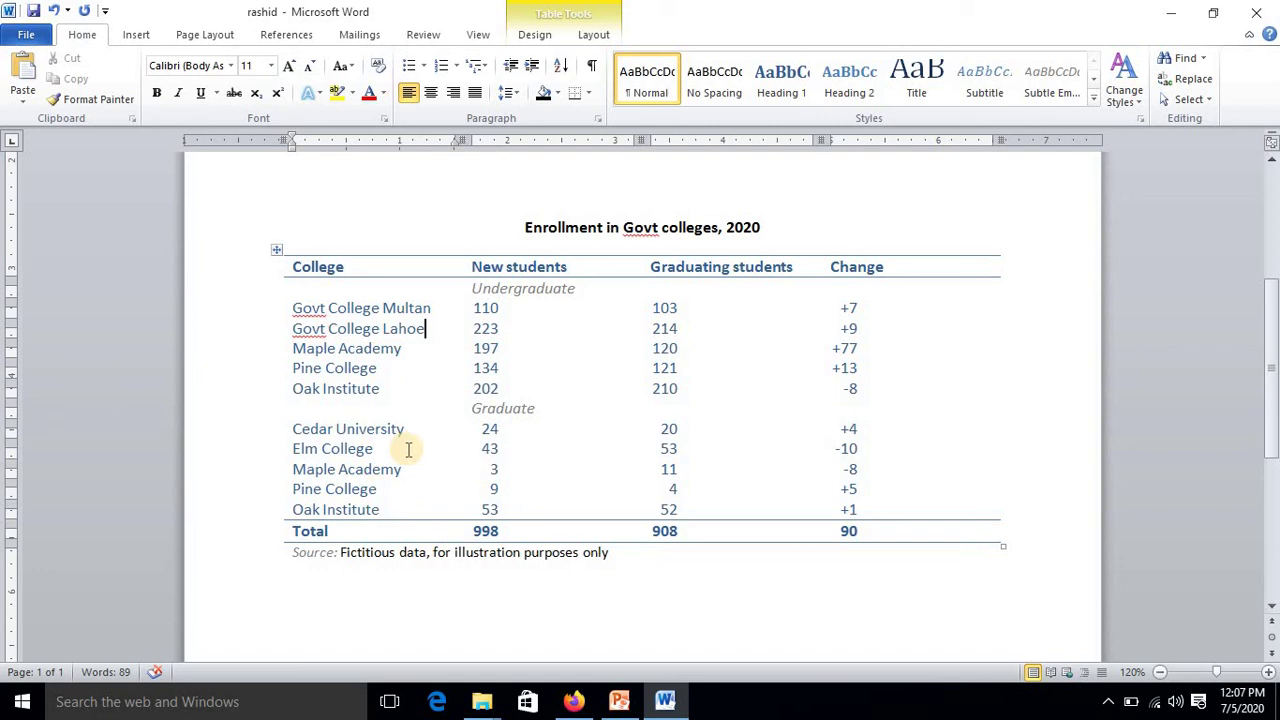
Delete the source note about fictitious data below the quick table
left_click(612, 553)
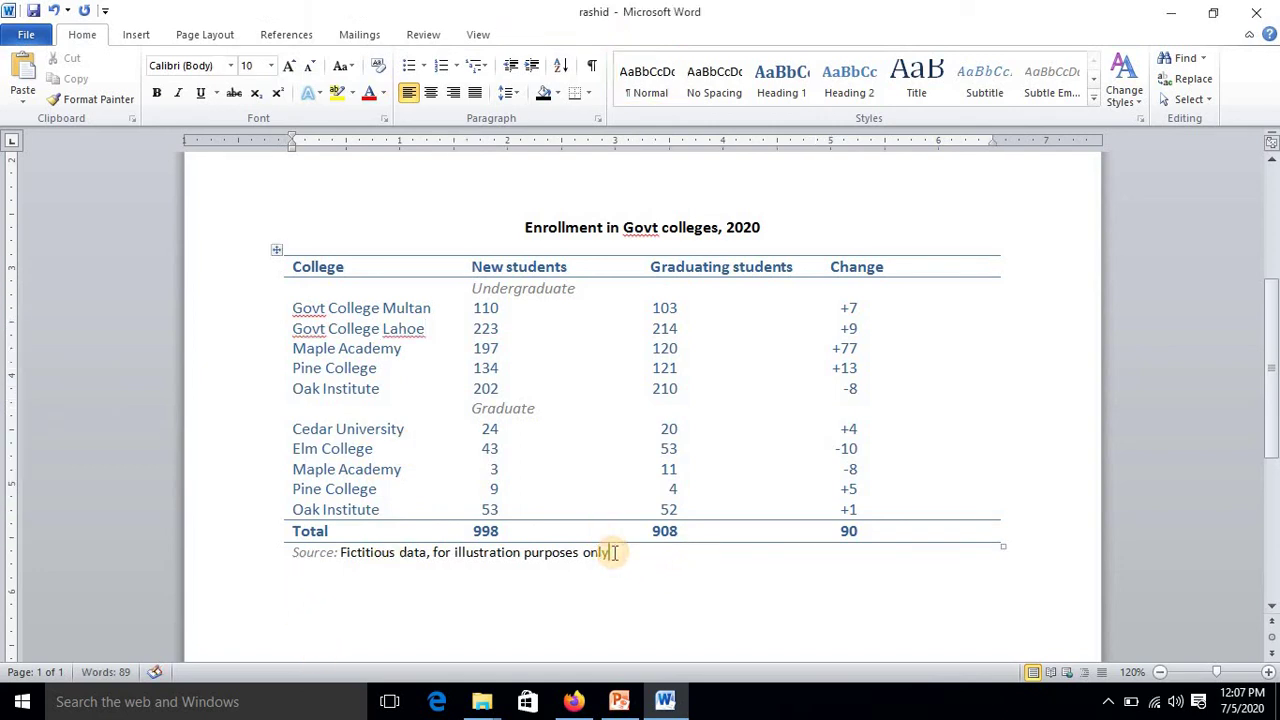
key("BackSpace")
key("BackSpace")
key("BackSpace")
key("BackSpace")
key("BackSpace")
key("BackSpace")
key("BackSpace")
key("BackSpace")
key("BackSpace")
key("BackSpace")
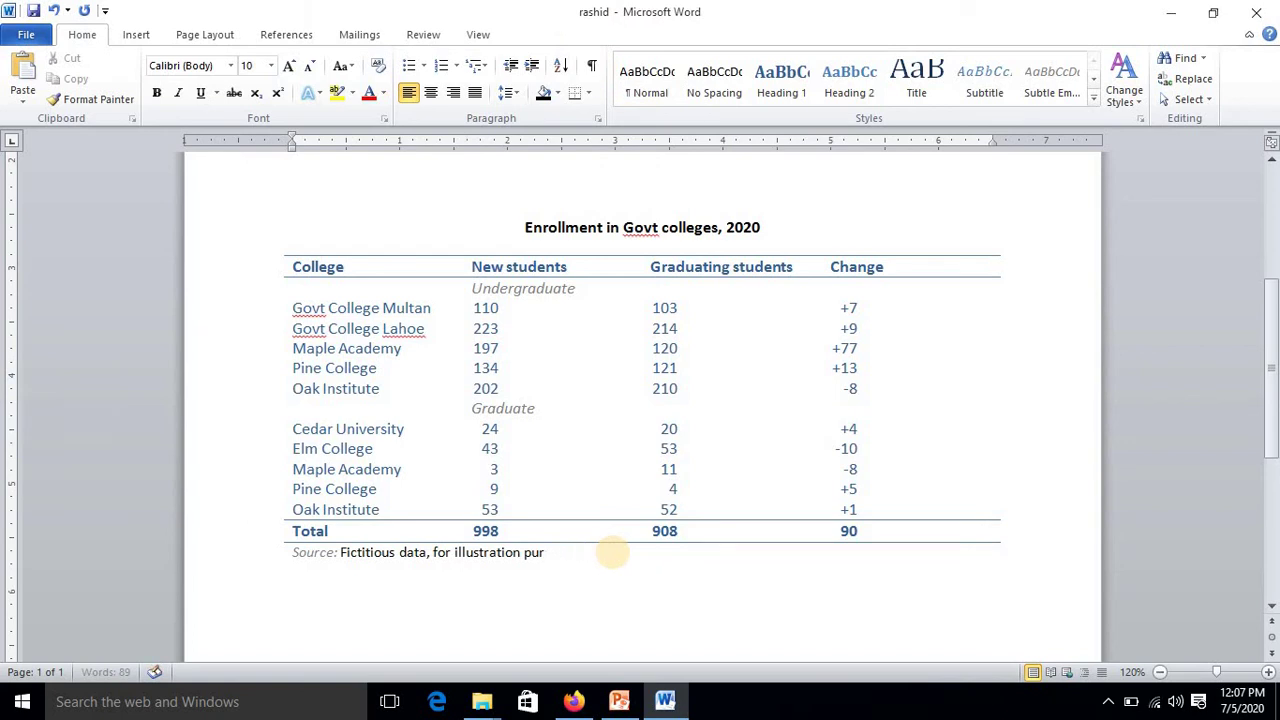
key("BackSpace")
key("BackSpace")
key("BackSpace")
key("BackSpace")
key("BackSpace")
key("BackSpace")
key("BackSpace")
key("BackSpace")
key("BackSpace")
key("BackSpace")
key("BackSpace")
key("BackSpace")
key("BackSpace")
key("BackSpace")
key("BackSpace")
key("BackSpace")
key("BackSpace")
key("BackSpace")
key("BackSpace")
key("BackSpace")
key("BackSpace")
key("BackSpace")
key("BackSpace")
key("BackSpace")
key("BackSpace")
key("BackSpace")
key("BackSpace")
key("BackSpace")
key("BackSpace")
key("BackSpace")
key("BackSpace")
key("BackSpace")
key("BackSpace")
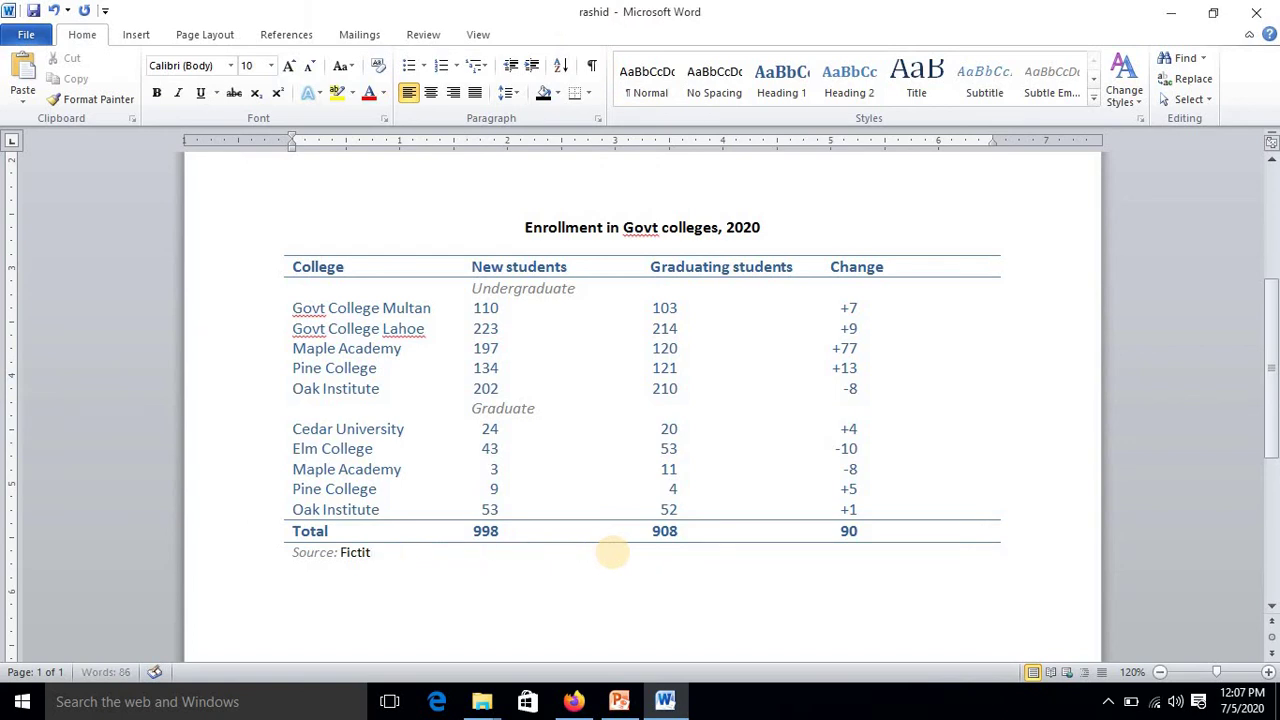
key("BackSpace")
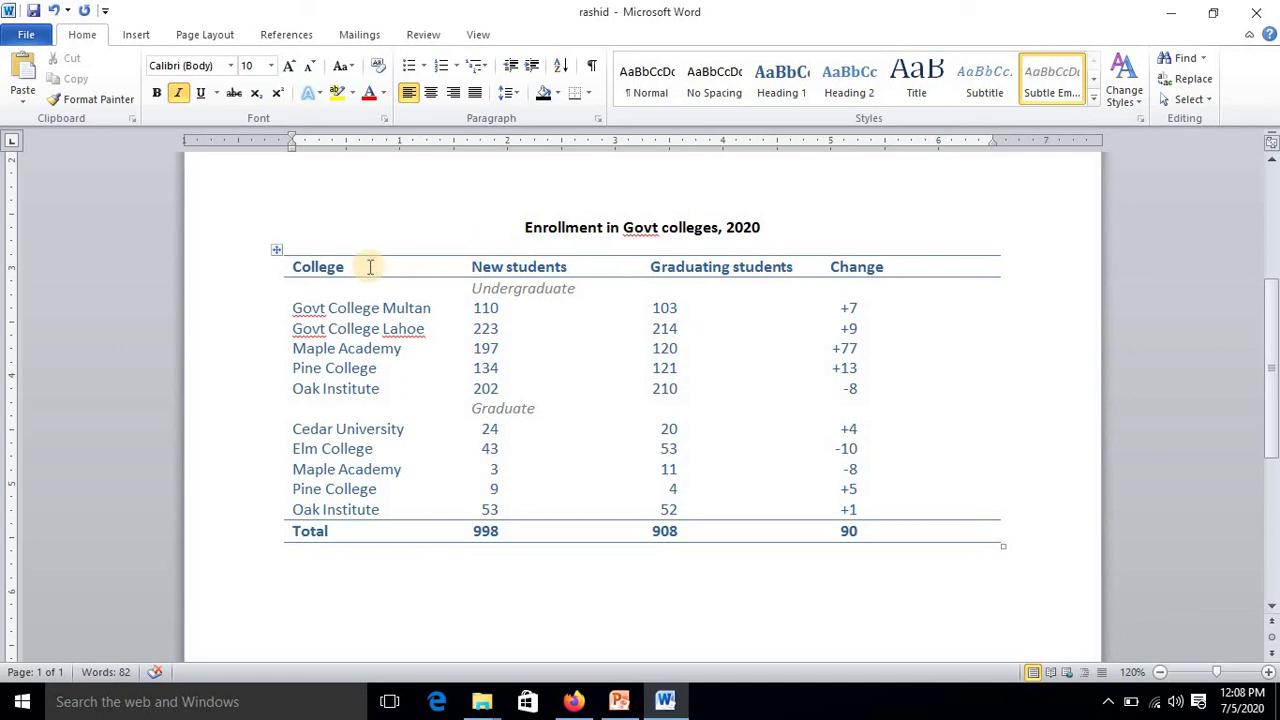
left_click(284, 268)
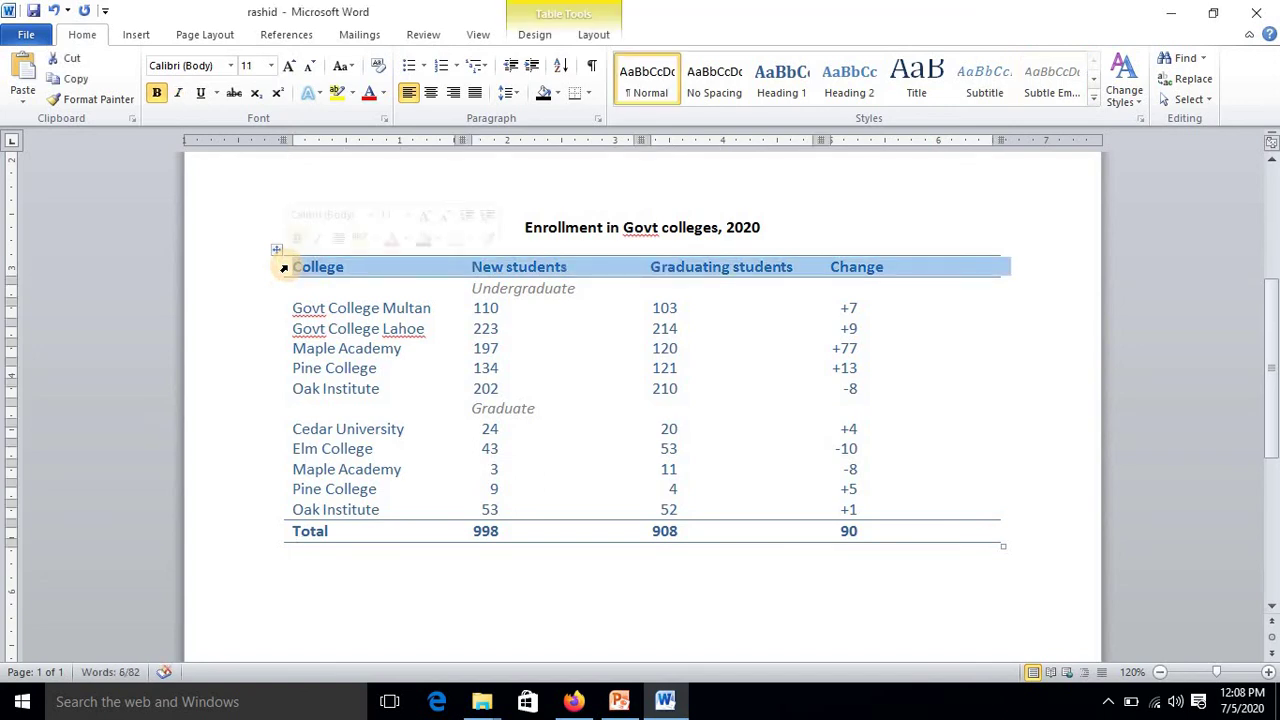
left_click(548, 47)
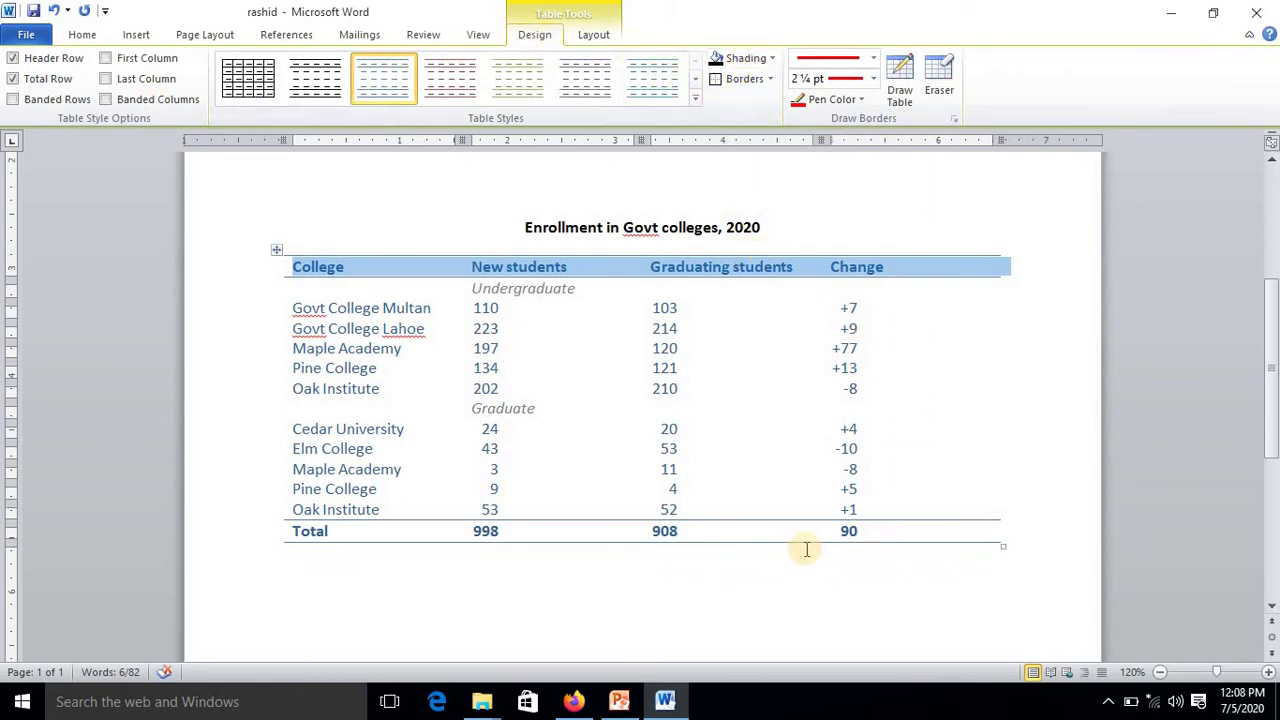
Set the undergraduate Maple Academy's number of graduating students to 140
left_click(680, 349)
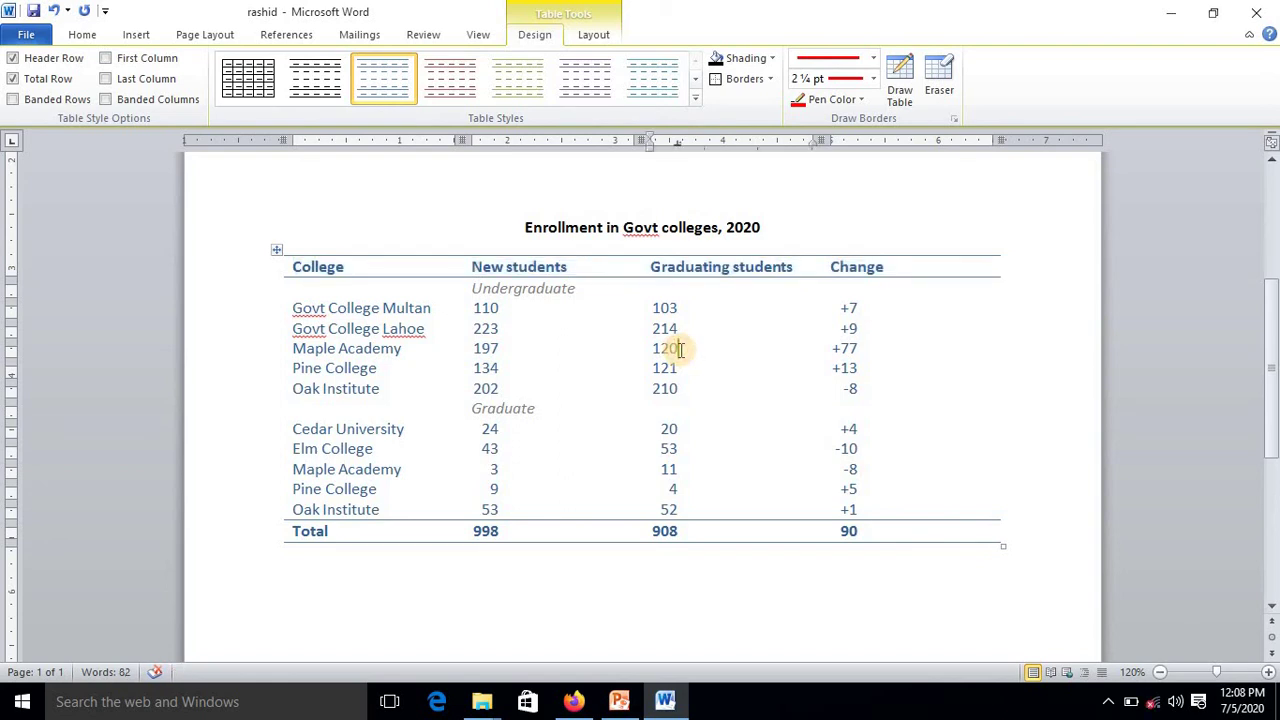
key("BackSpace")
key("BackSpace")
type("40")
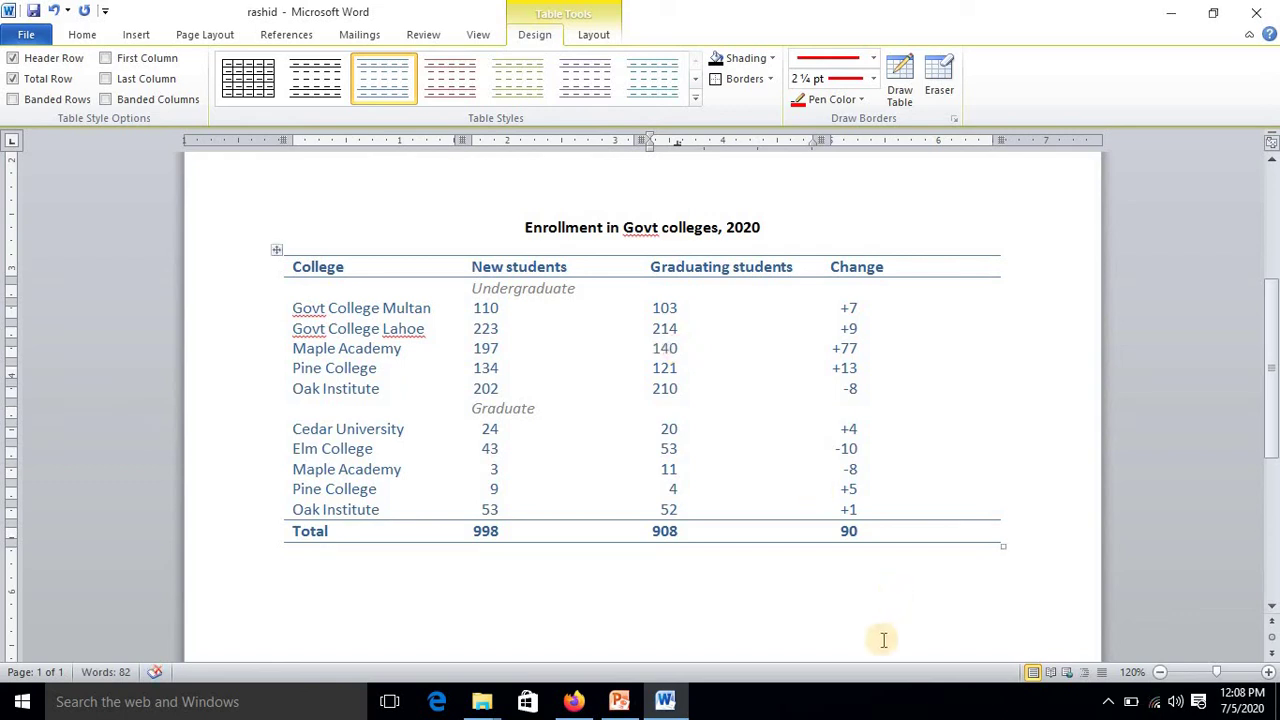
left_click(882, 640)
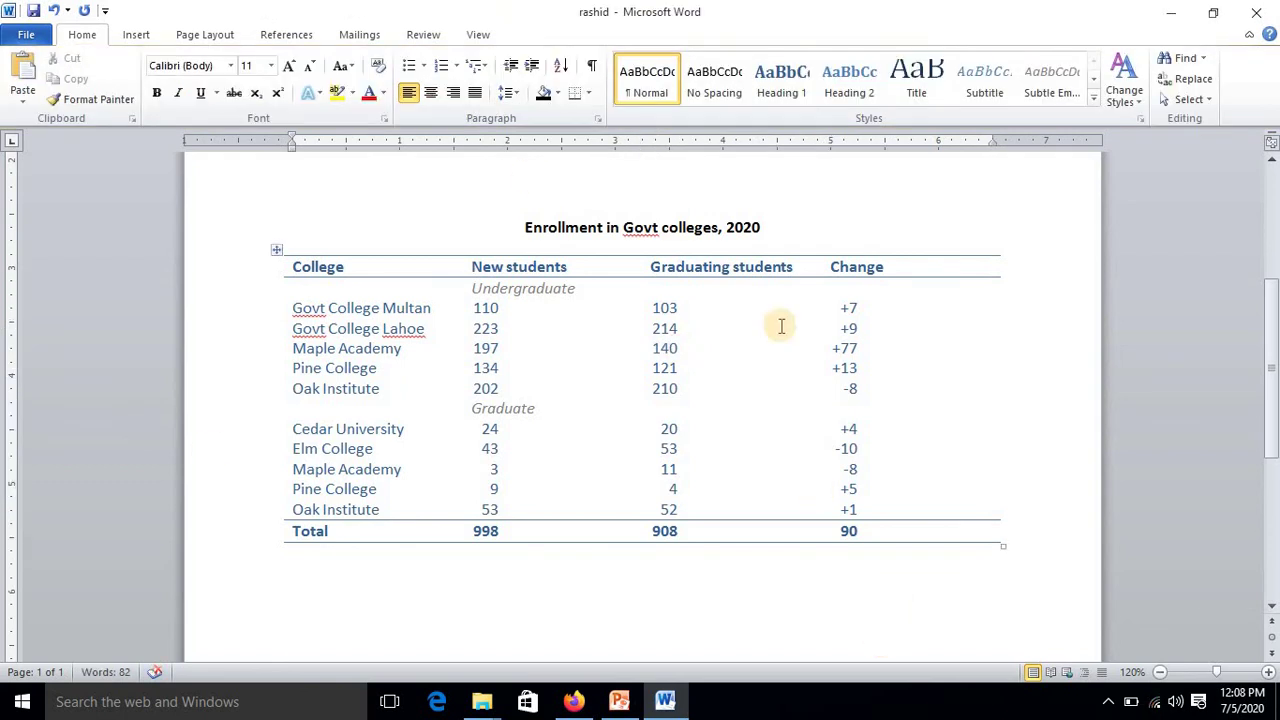